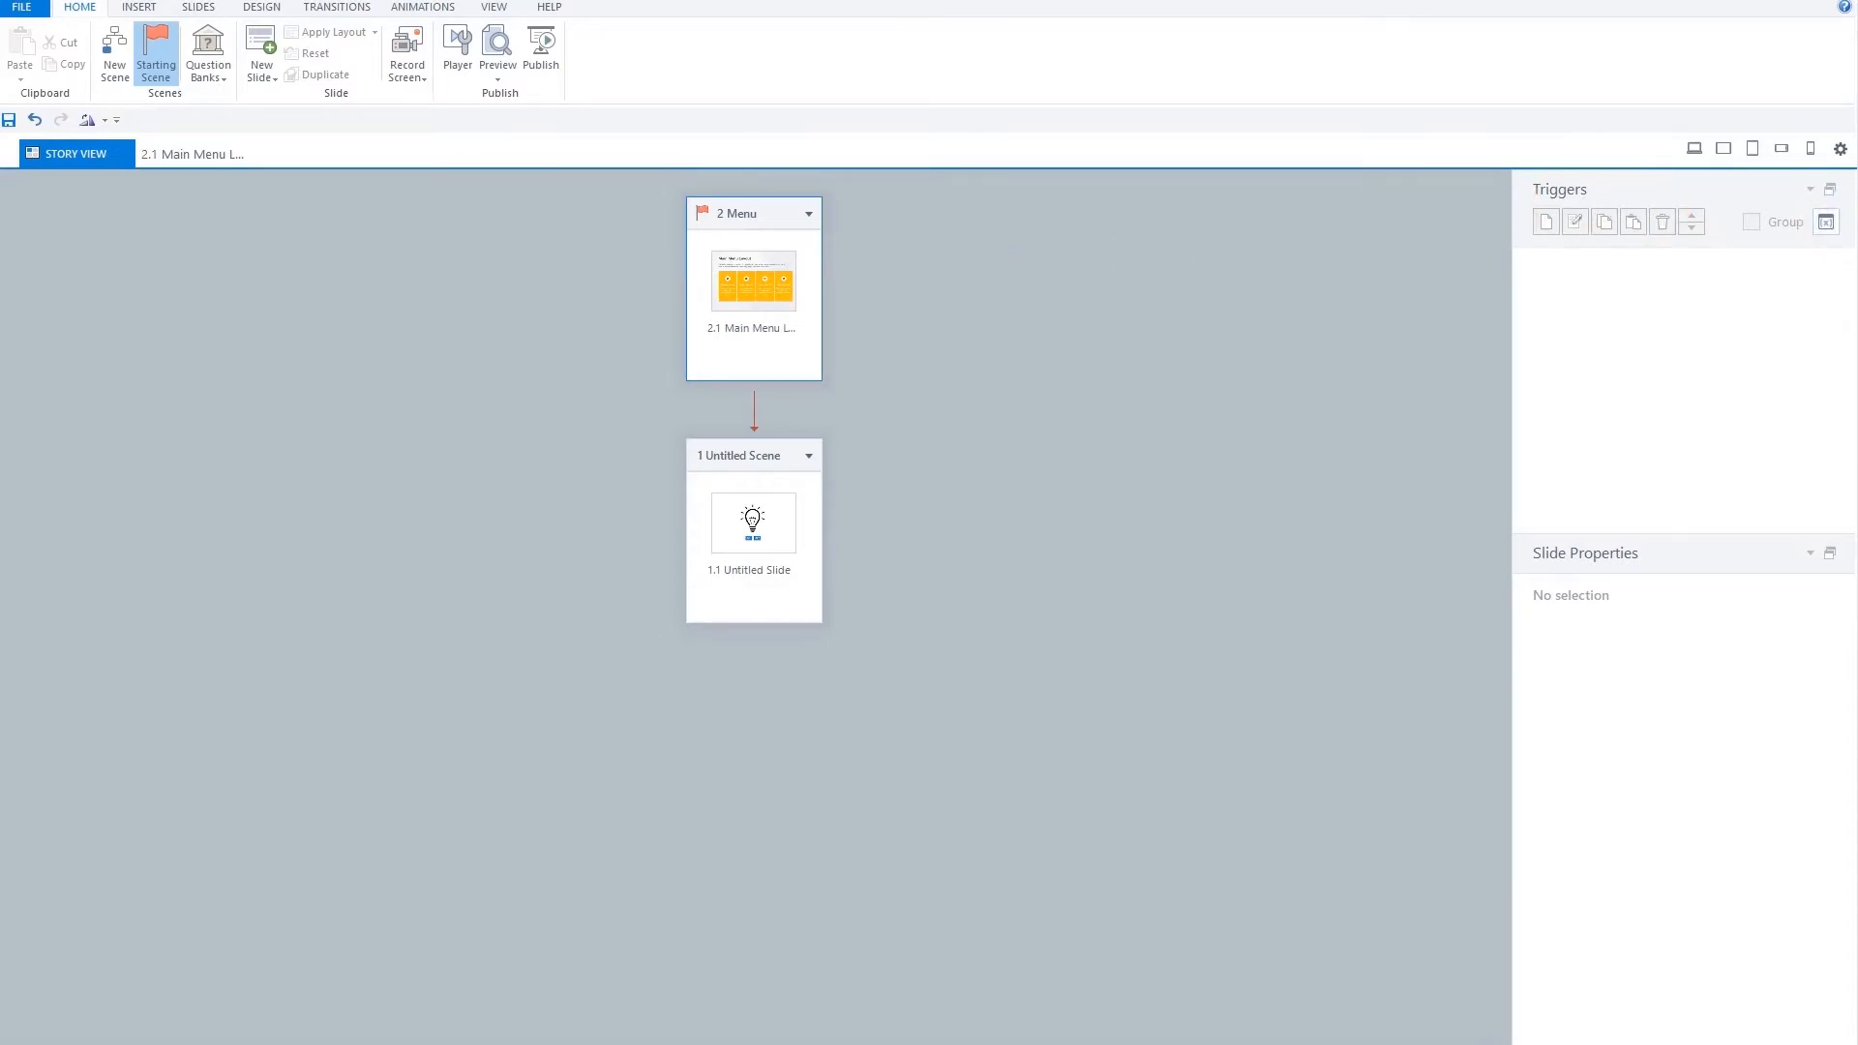
Create a project variable named TrueFalse of type True/False with the default value False
{"action": "left_click_drag", "start_coordinate": [0, 266], "coordinate": [946, 309]}
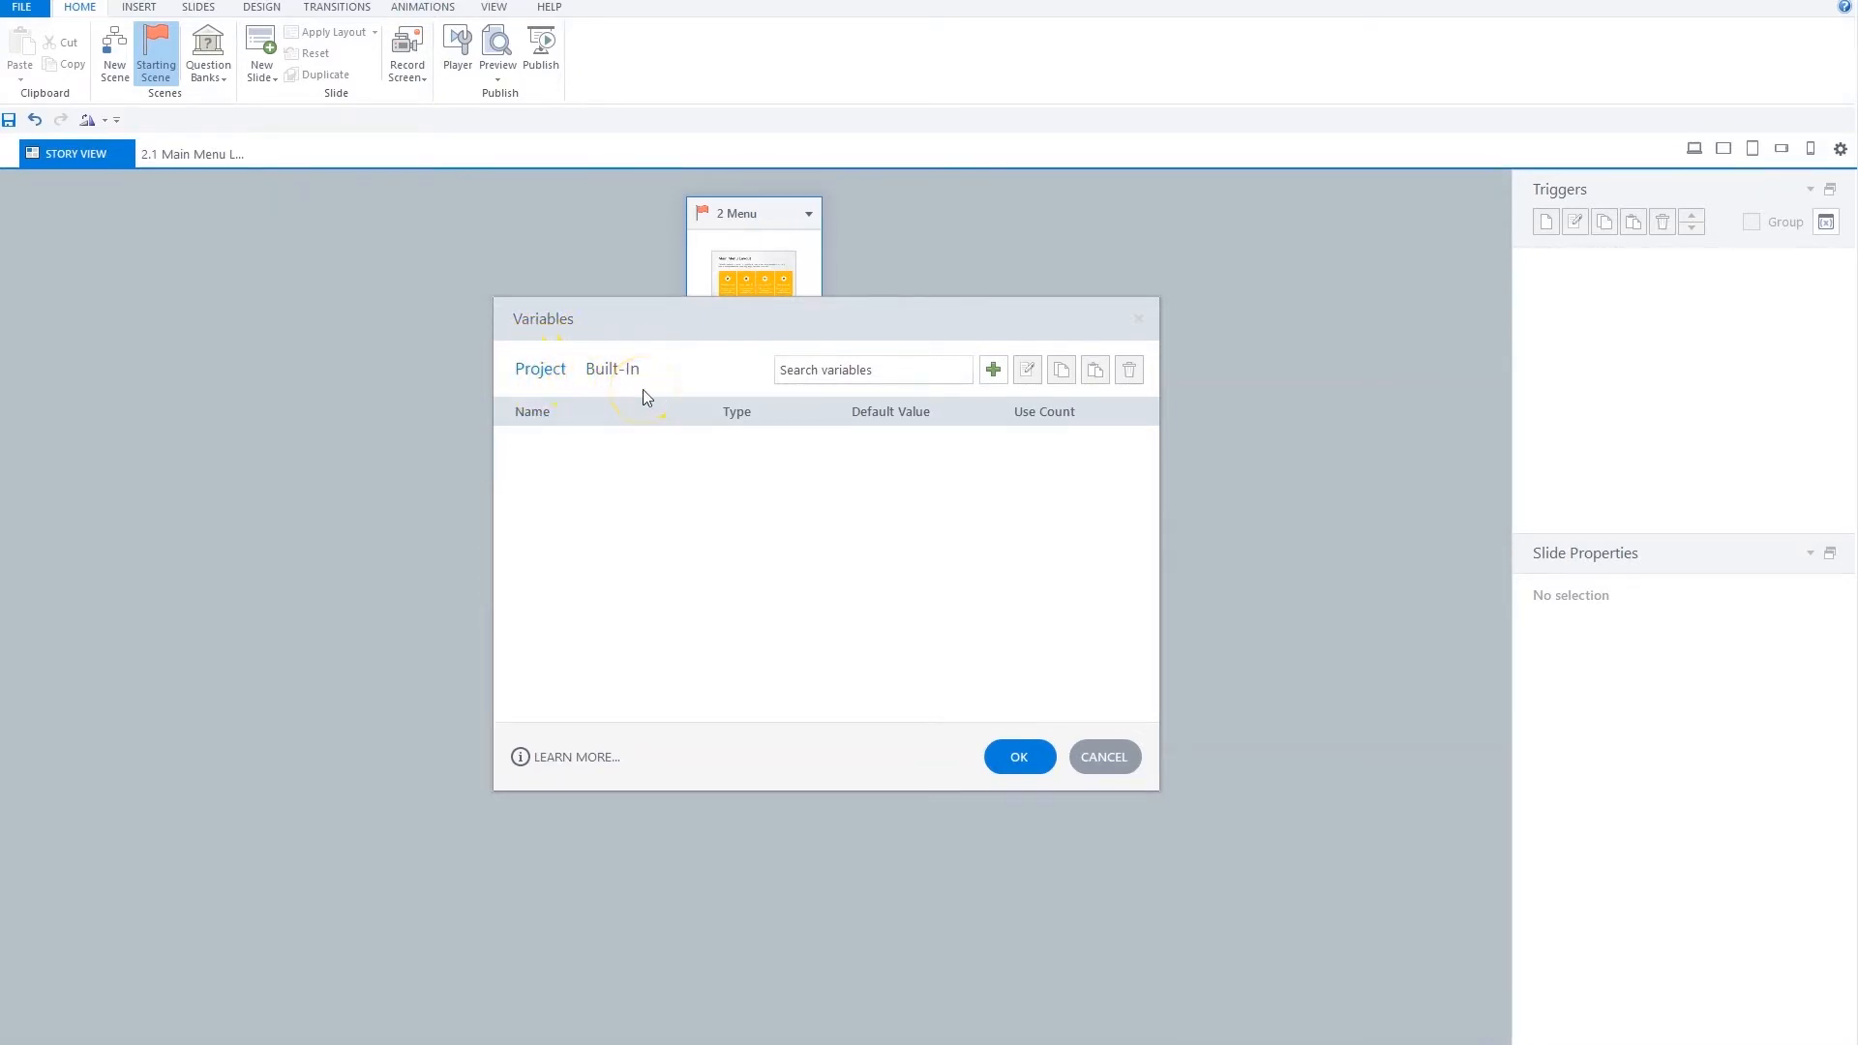
{"action": "left_click", "coordinate": [994, 370]}
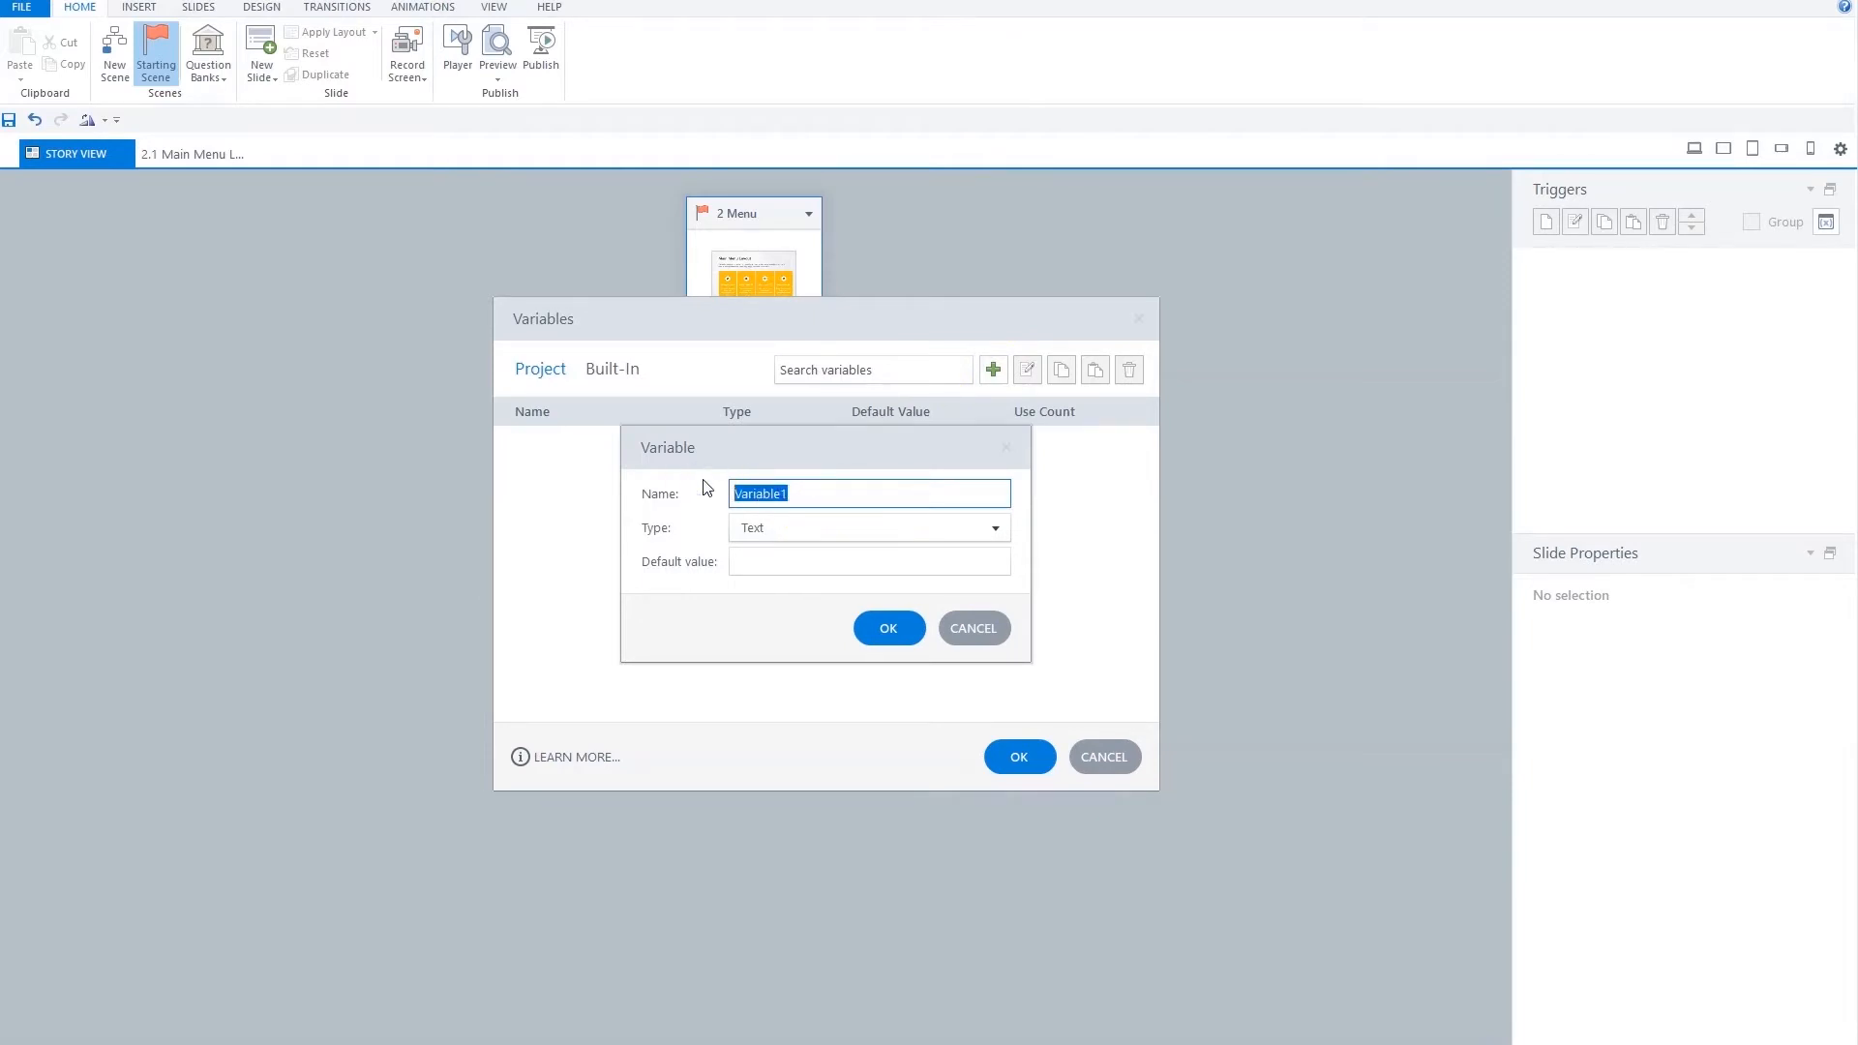
{"action": "type", "text": "TrueFalse"}
{"action": "left_click", "coordinate": [790, 528]}
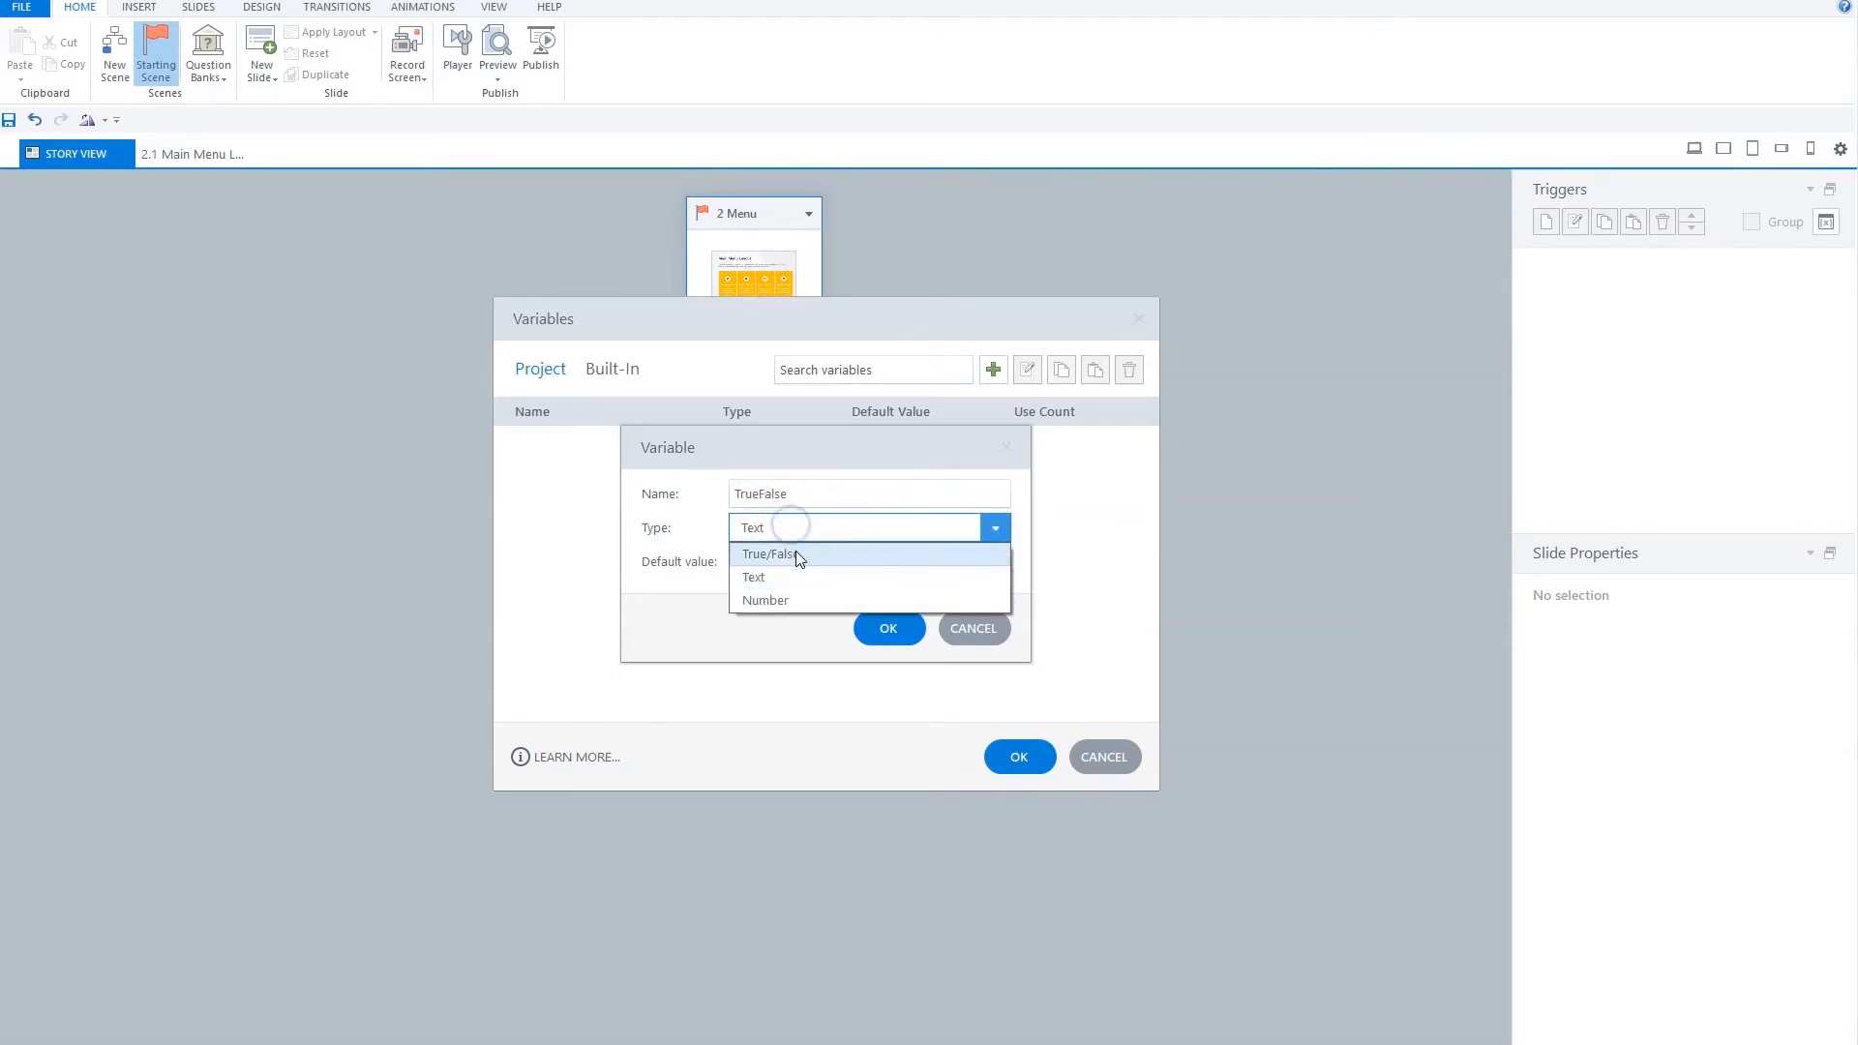
{"action": "left_click", "coordinate": [797, 555]}
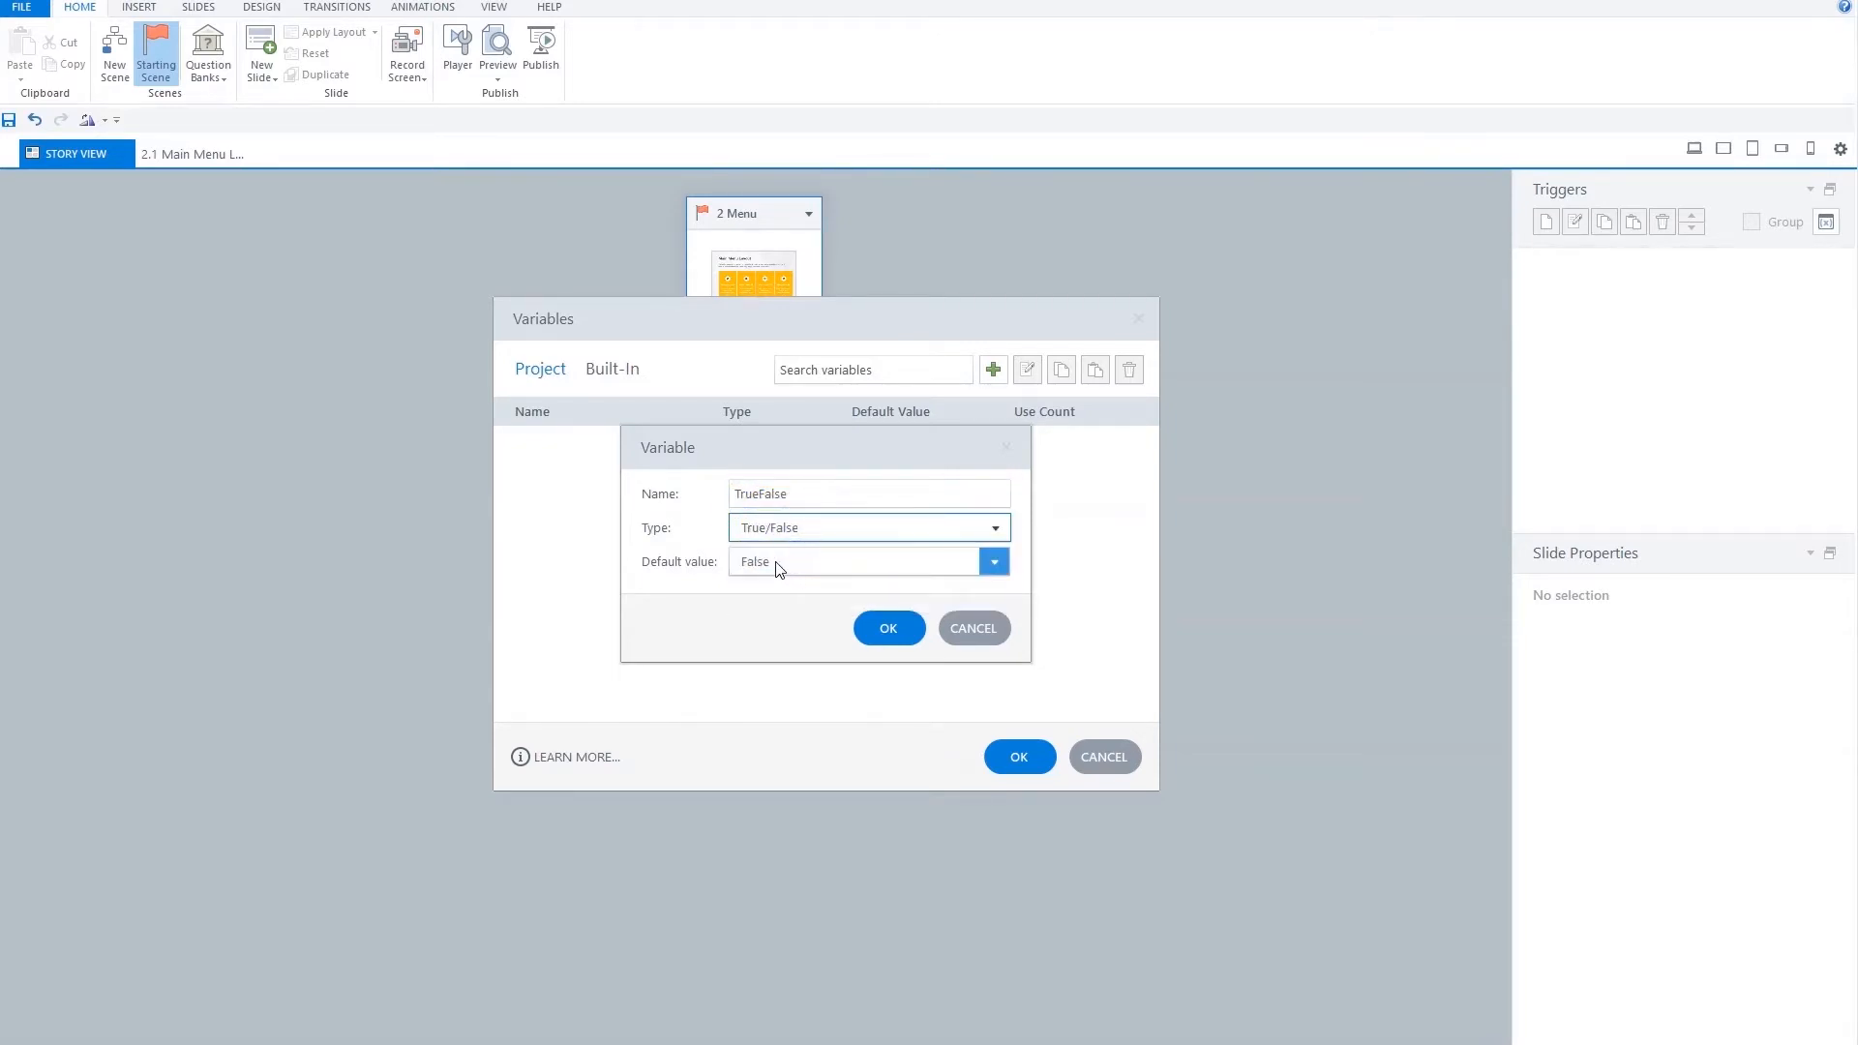
{"action": "left_click", "coordinate": [779, 566]}
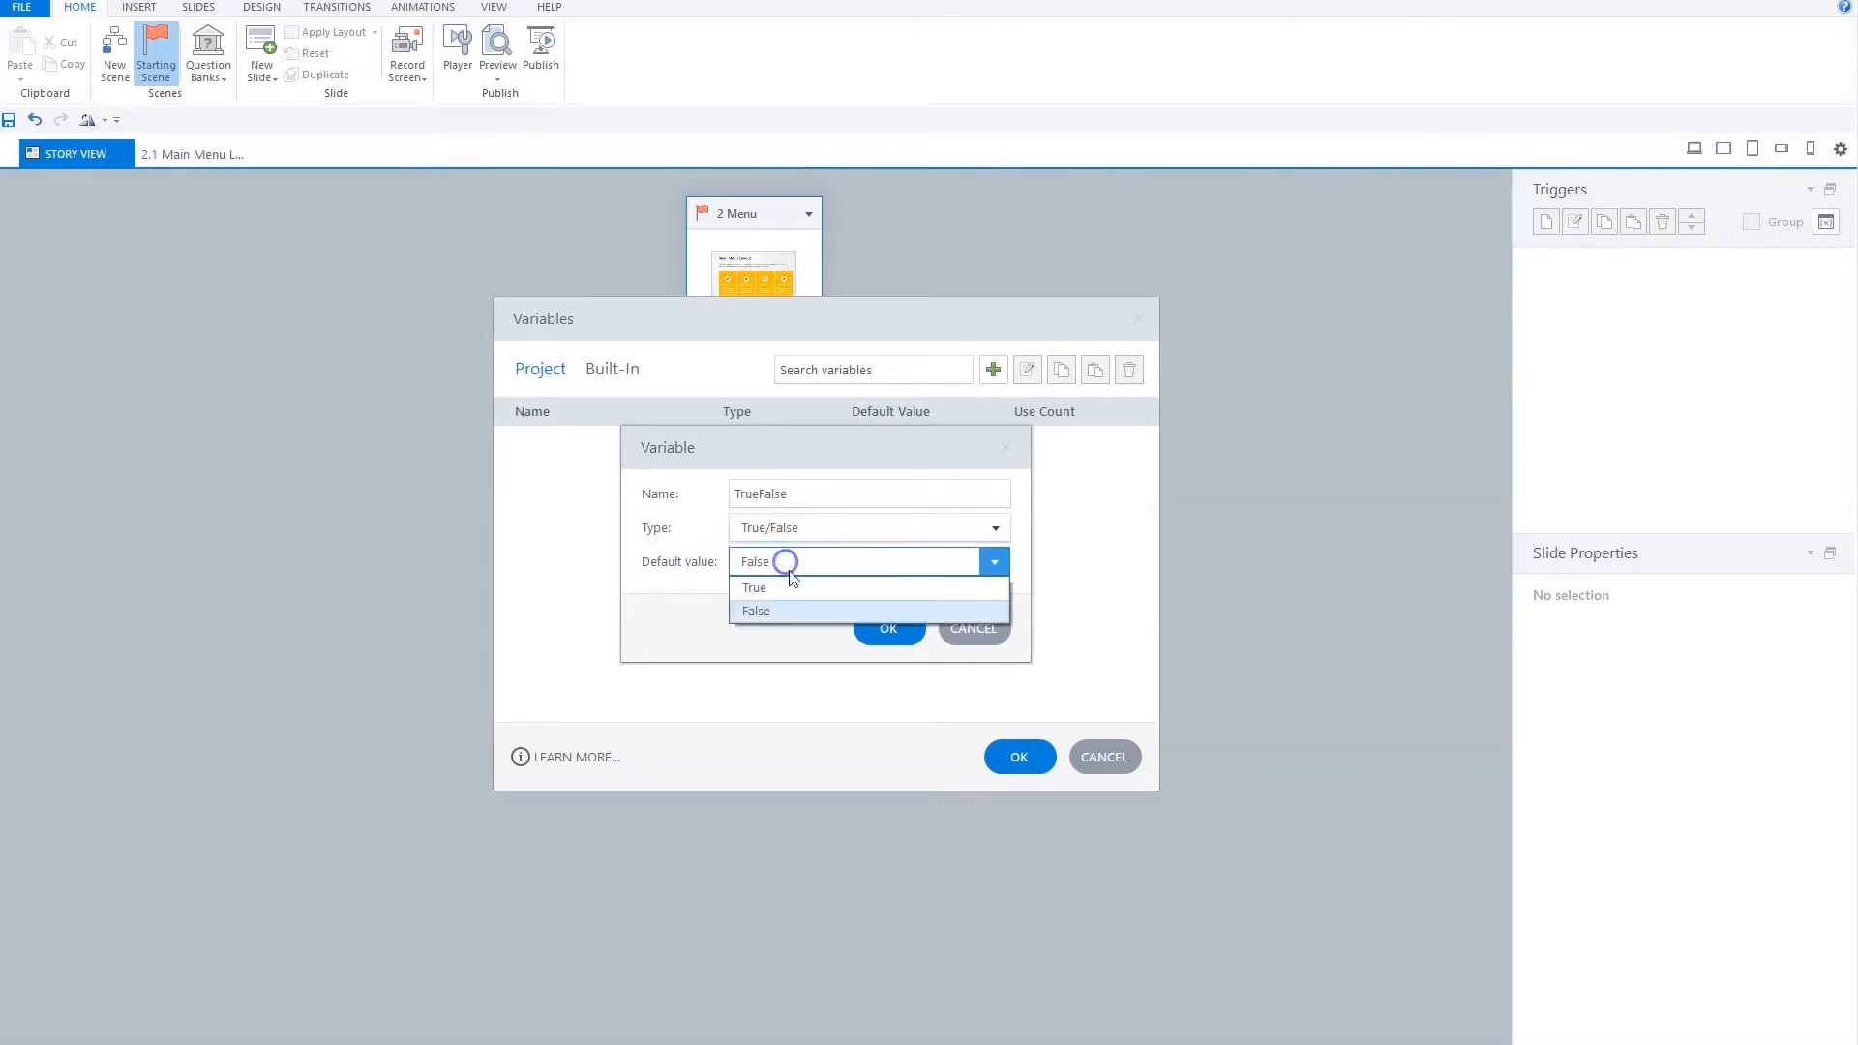
{"action": "left_click", "coordinate": [776, 614]}
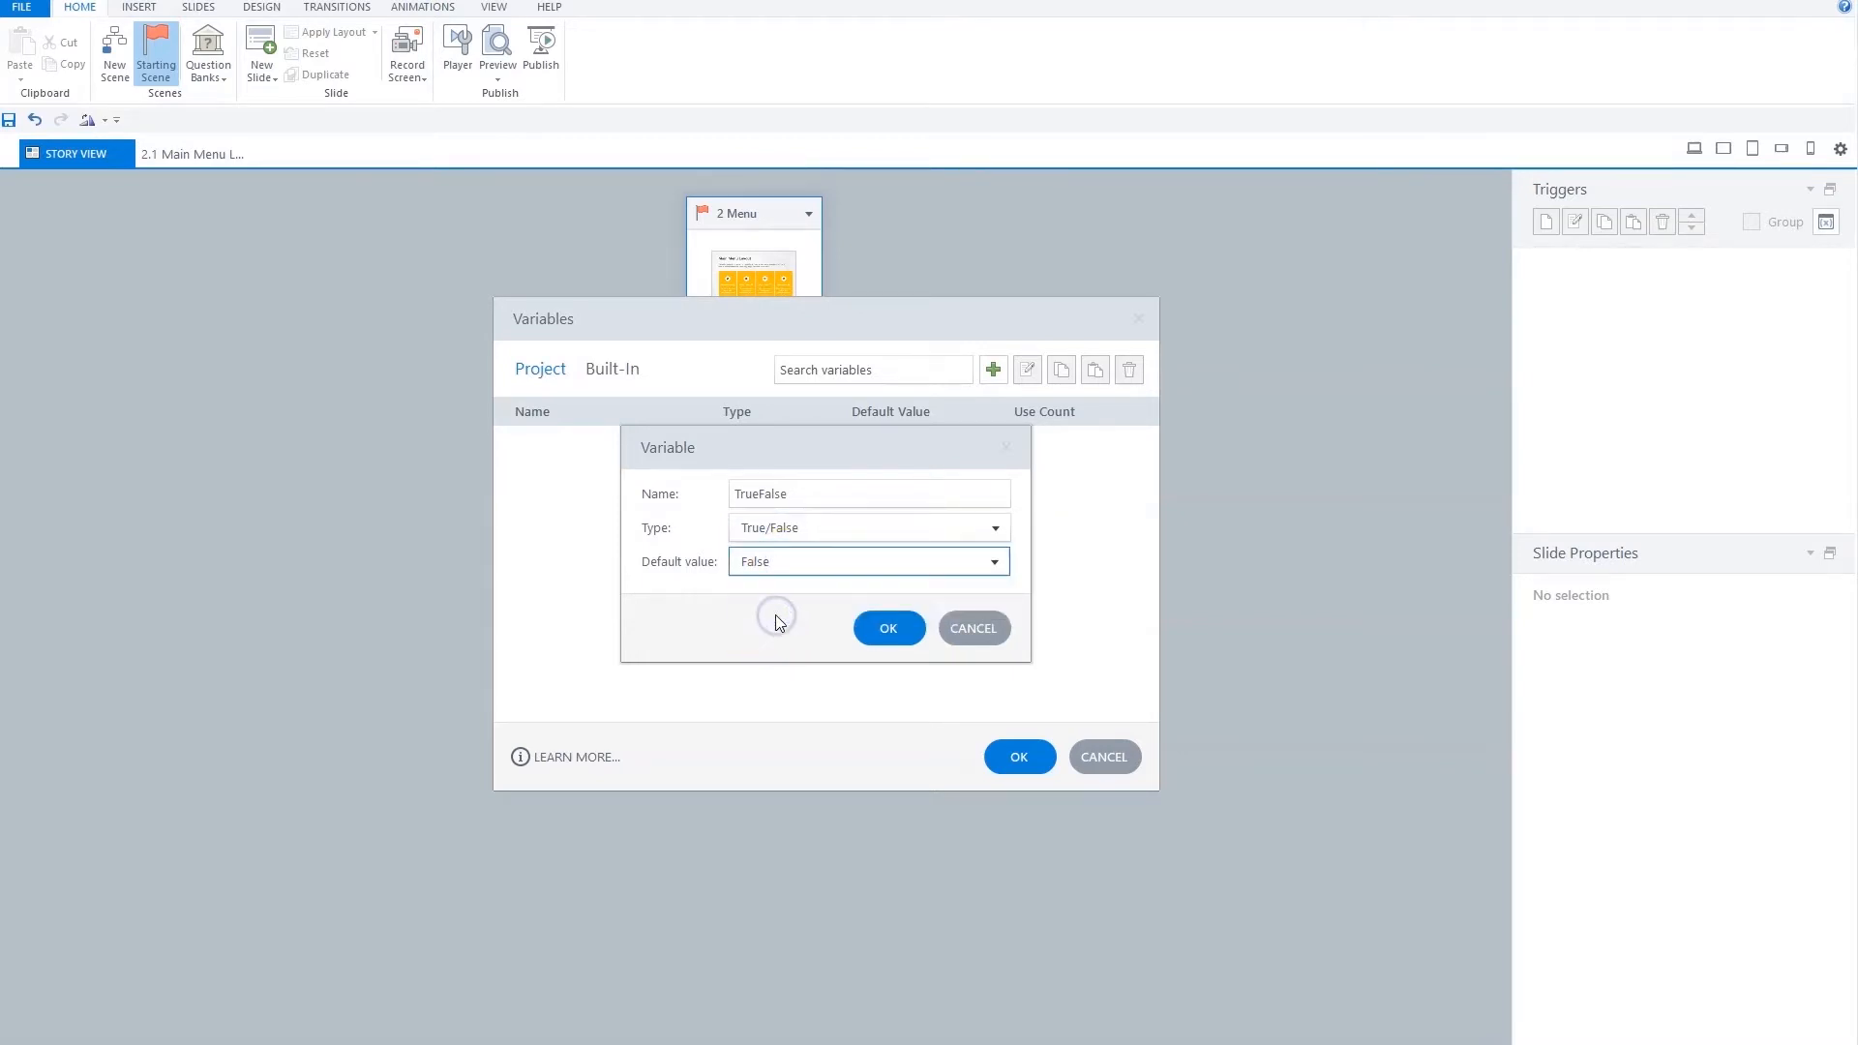
{"action": "left_click", "coordinate": [882, 628]}
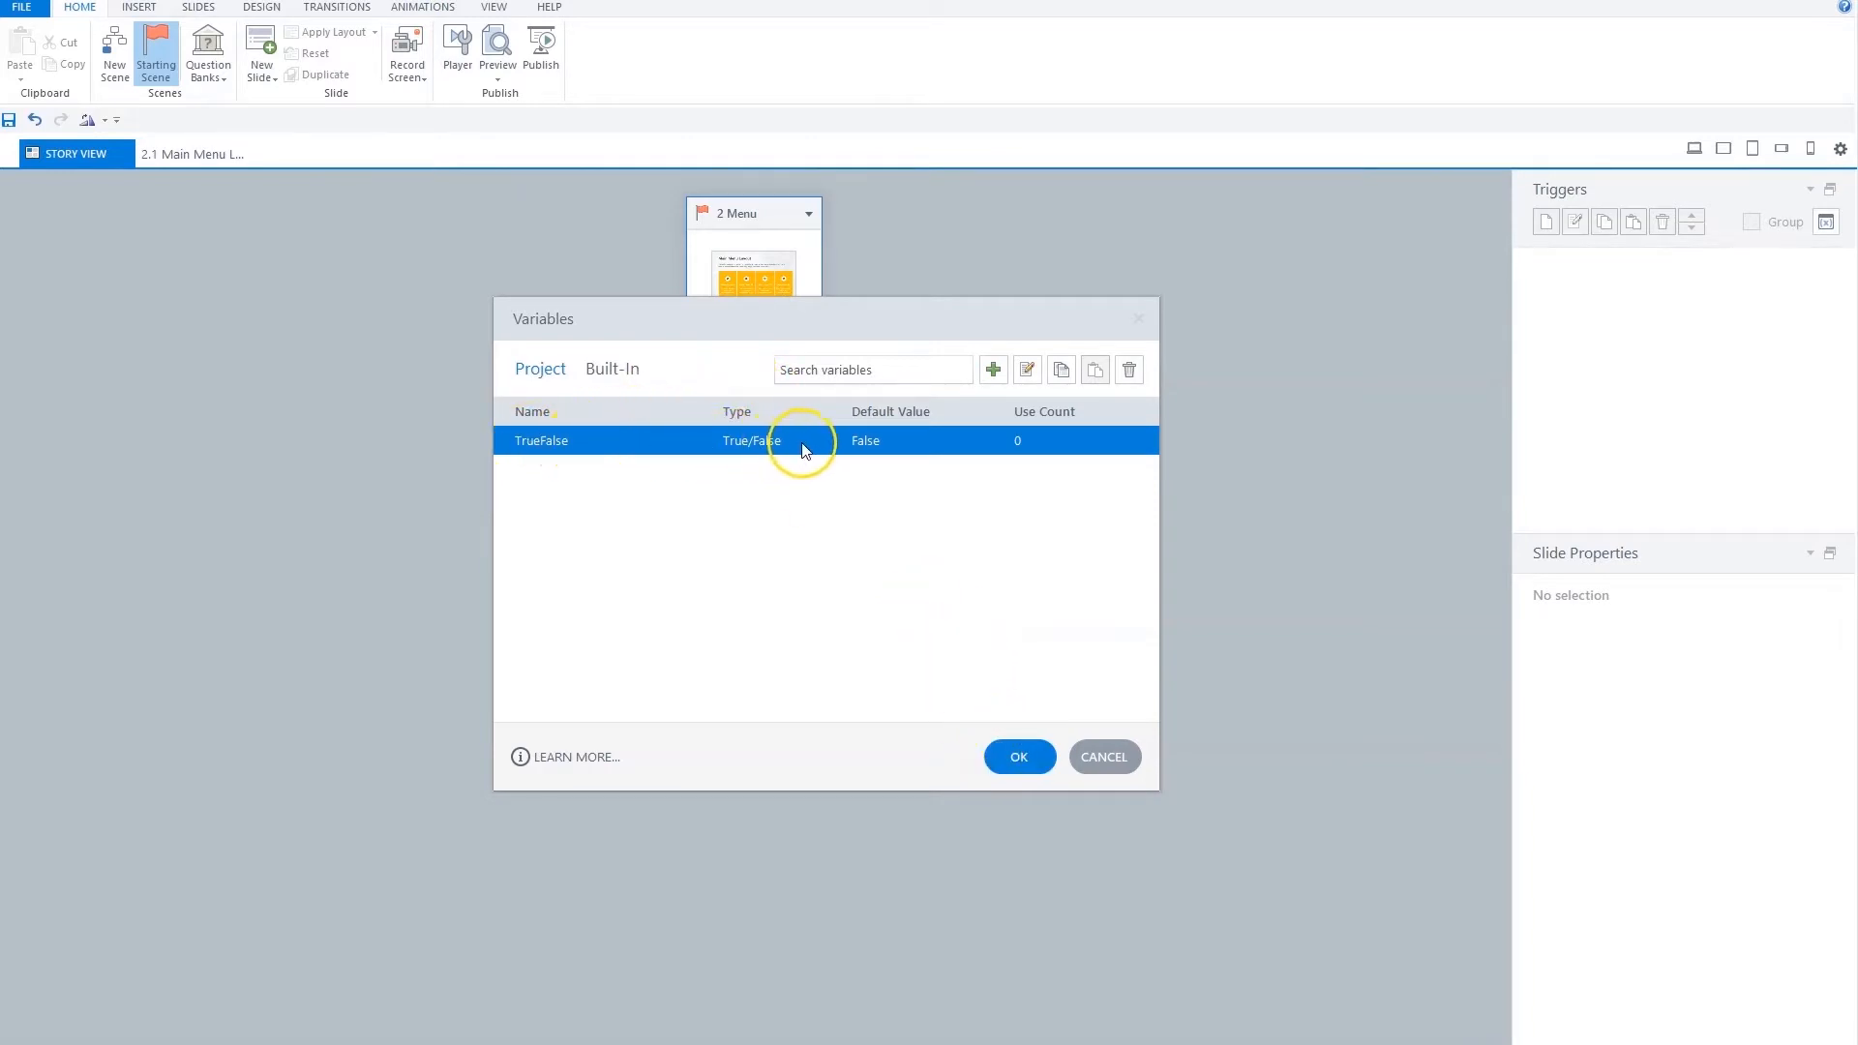
{"action": "left_click", "coordinate": [1018, 755]}
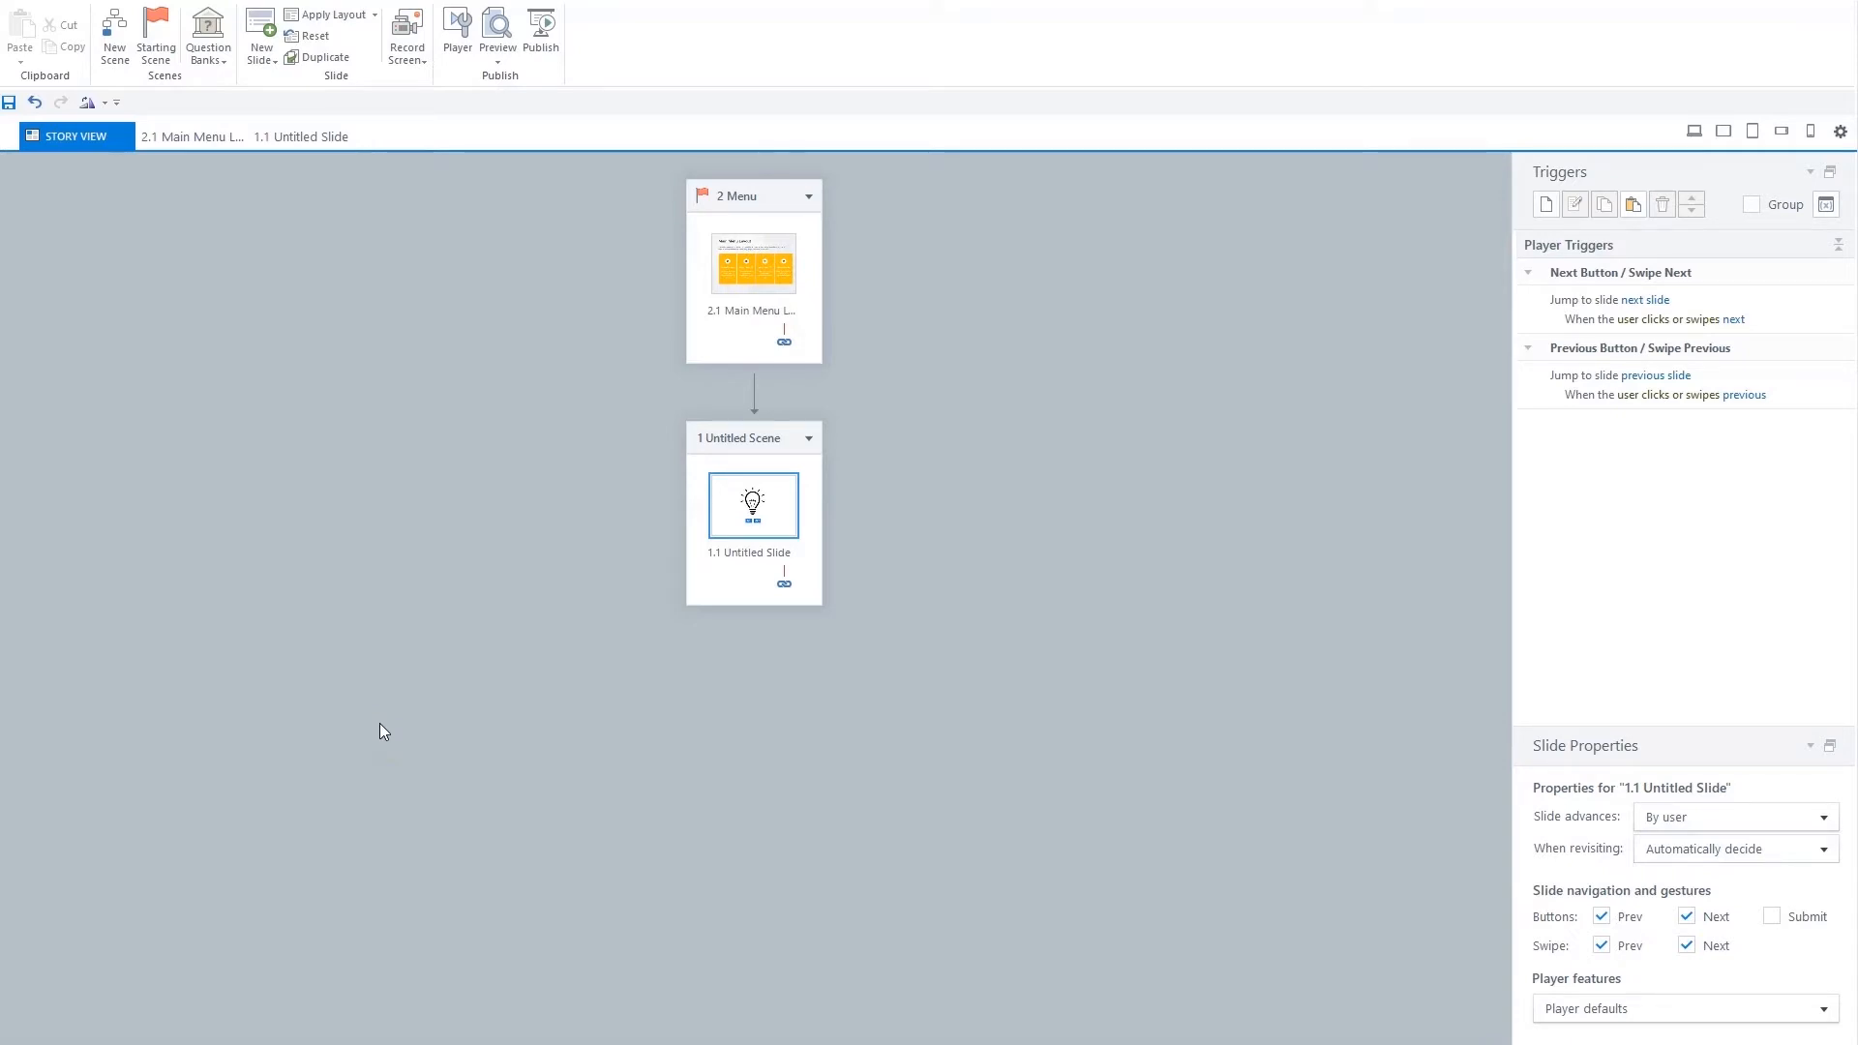
Open slide 1.1 and examine its timeline objects and the Normal and ON states of the light bulb
{"action": "double_click", "coordinate": [753, 501]}
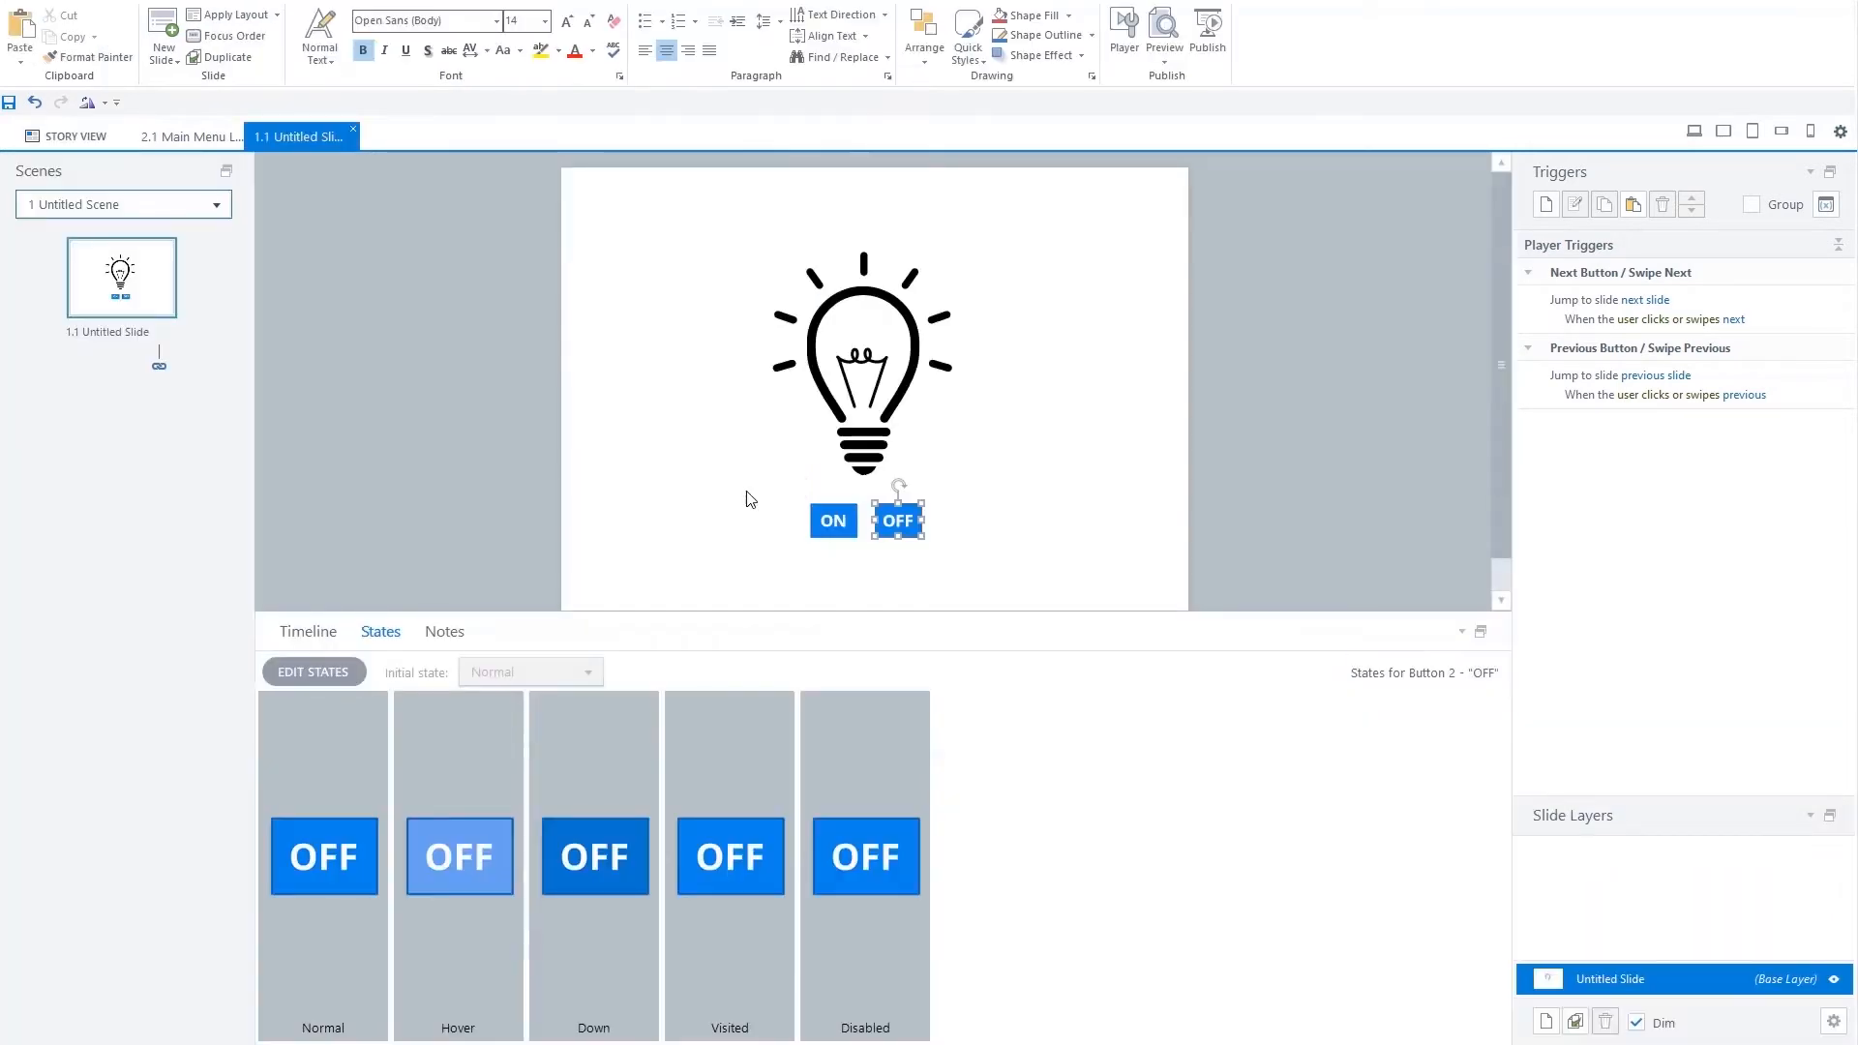
{"action": "left_click", "coordinate": [302, 631]}
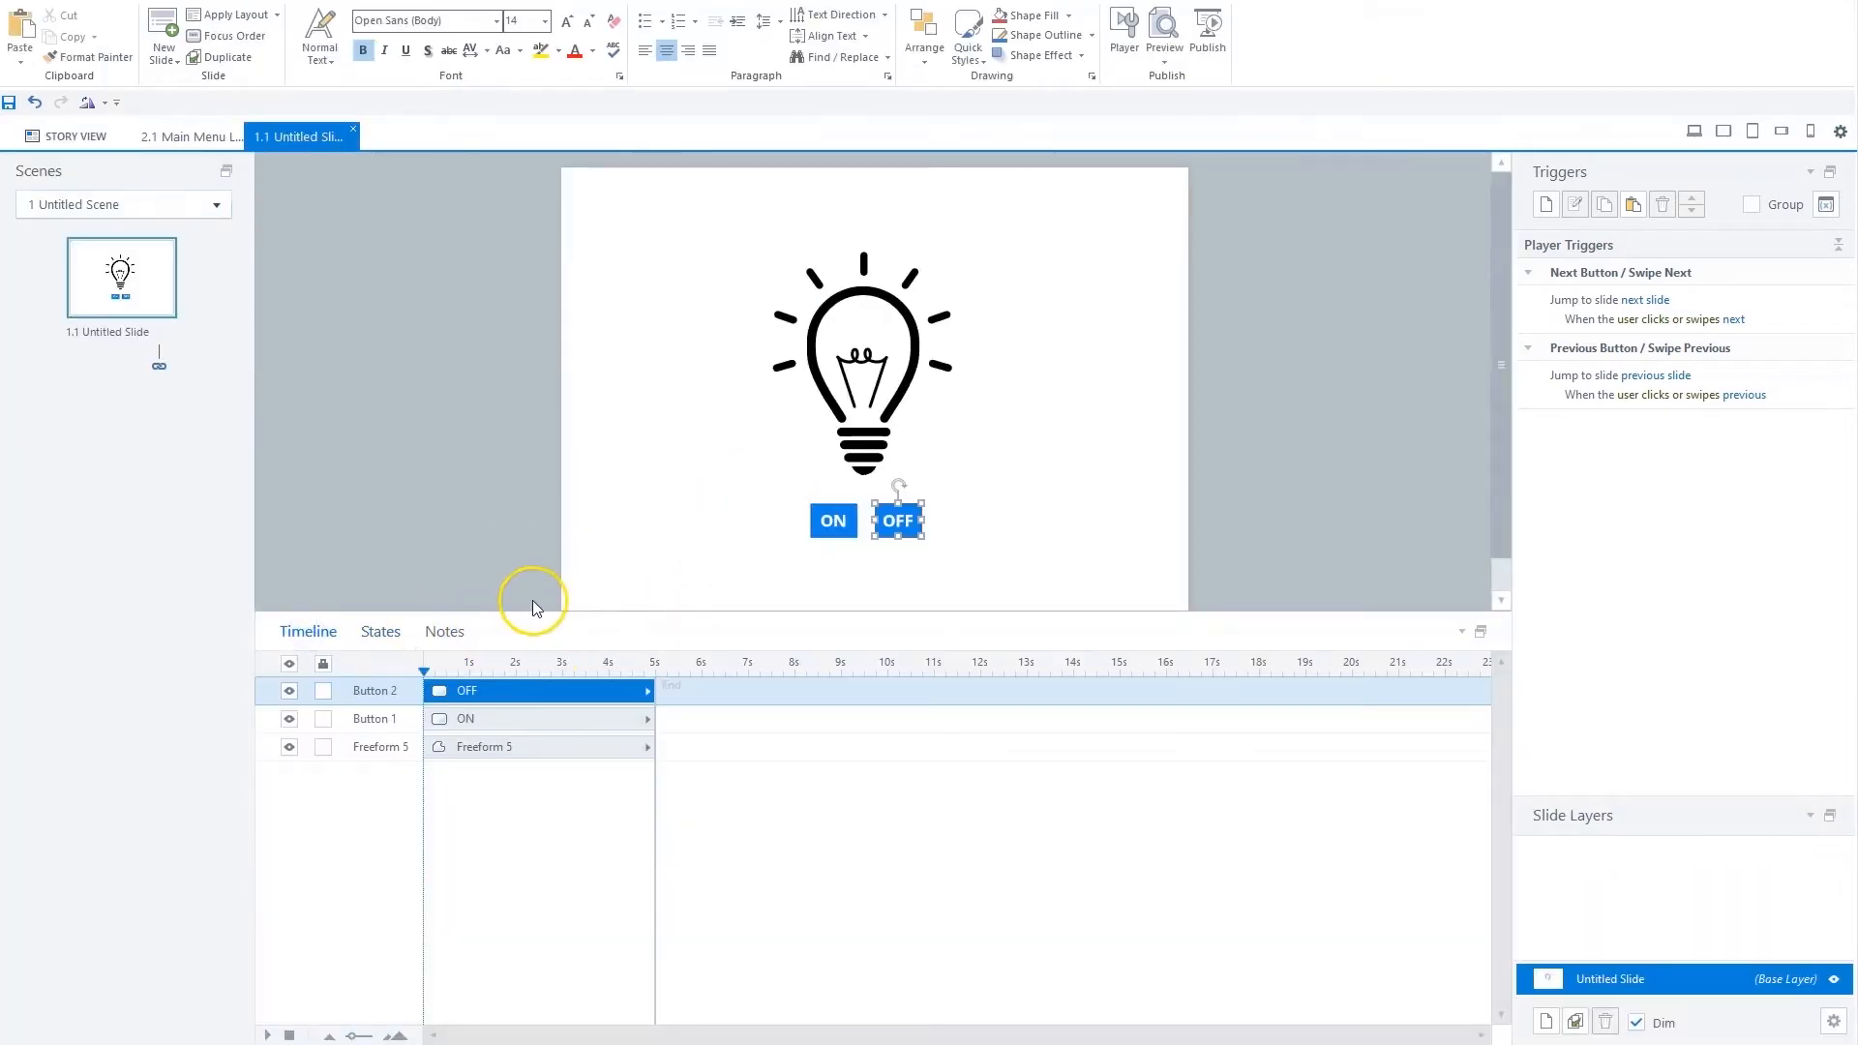
{"action": "left_click", "coordinate": [491, 719]}
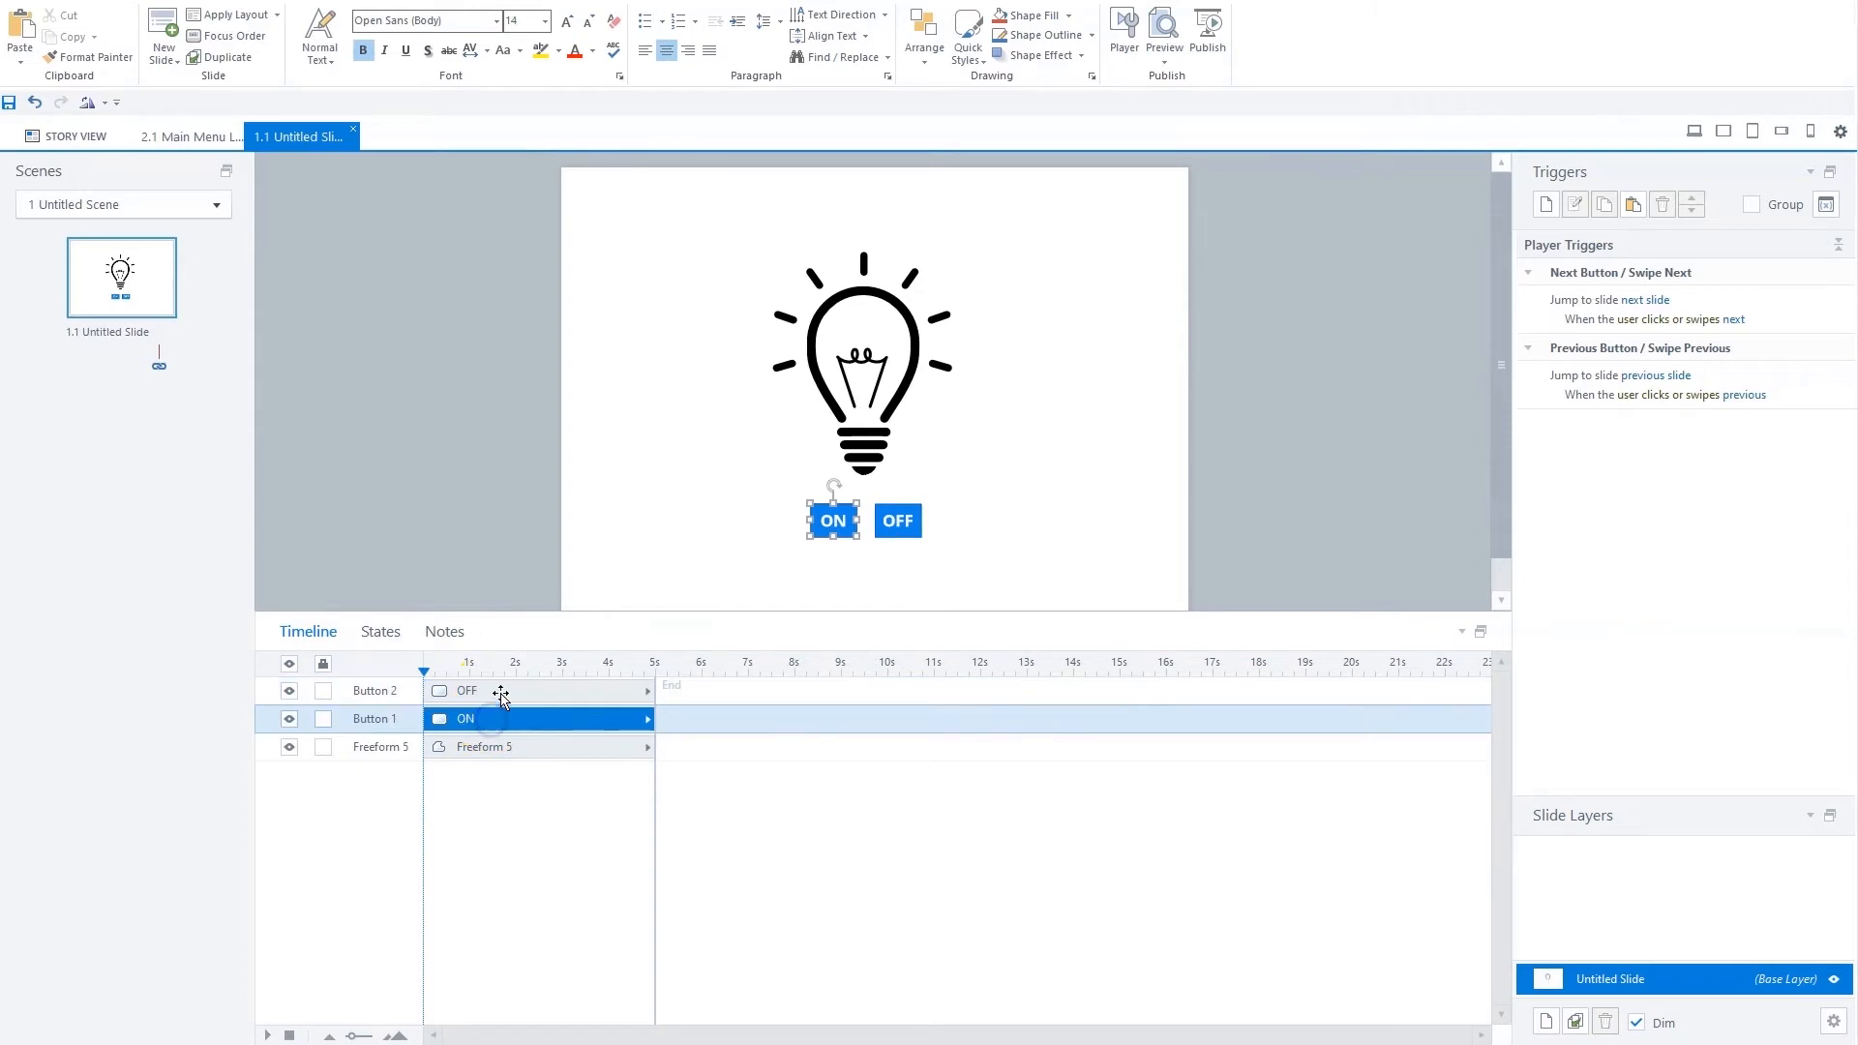
{"action": "left_click", "coordinate": [496, 692]}
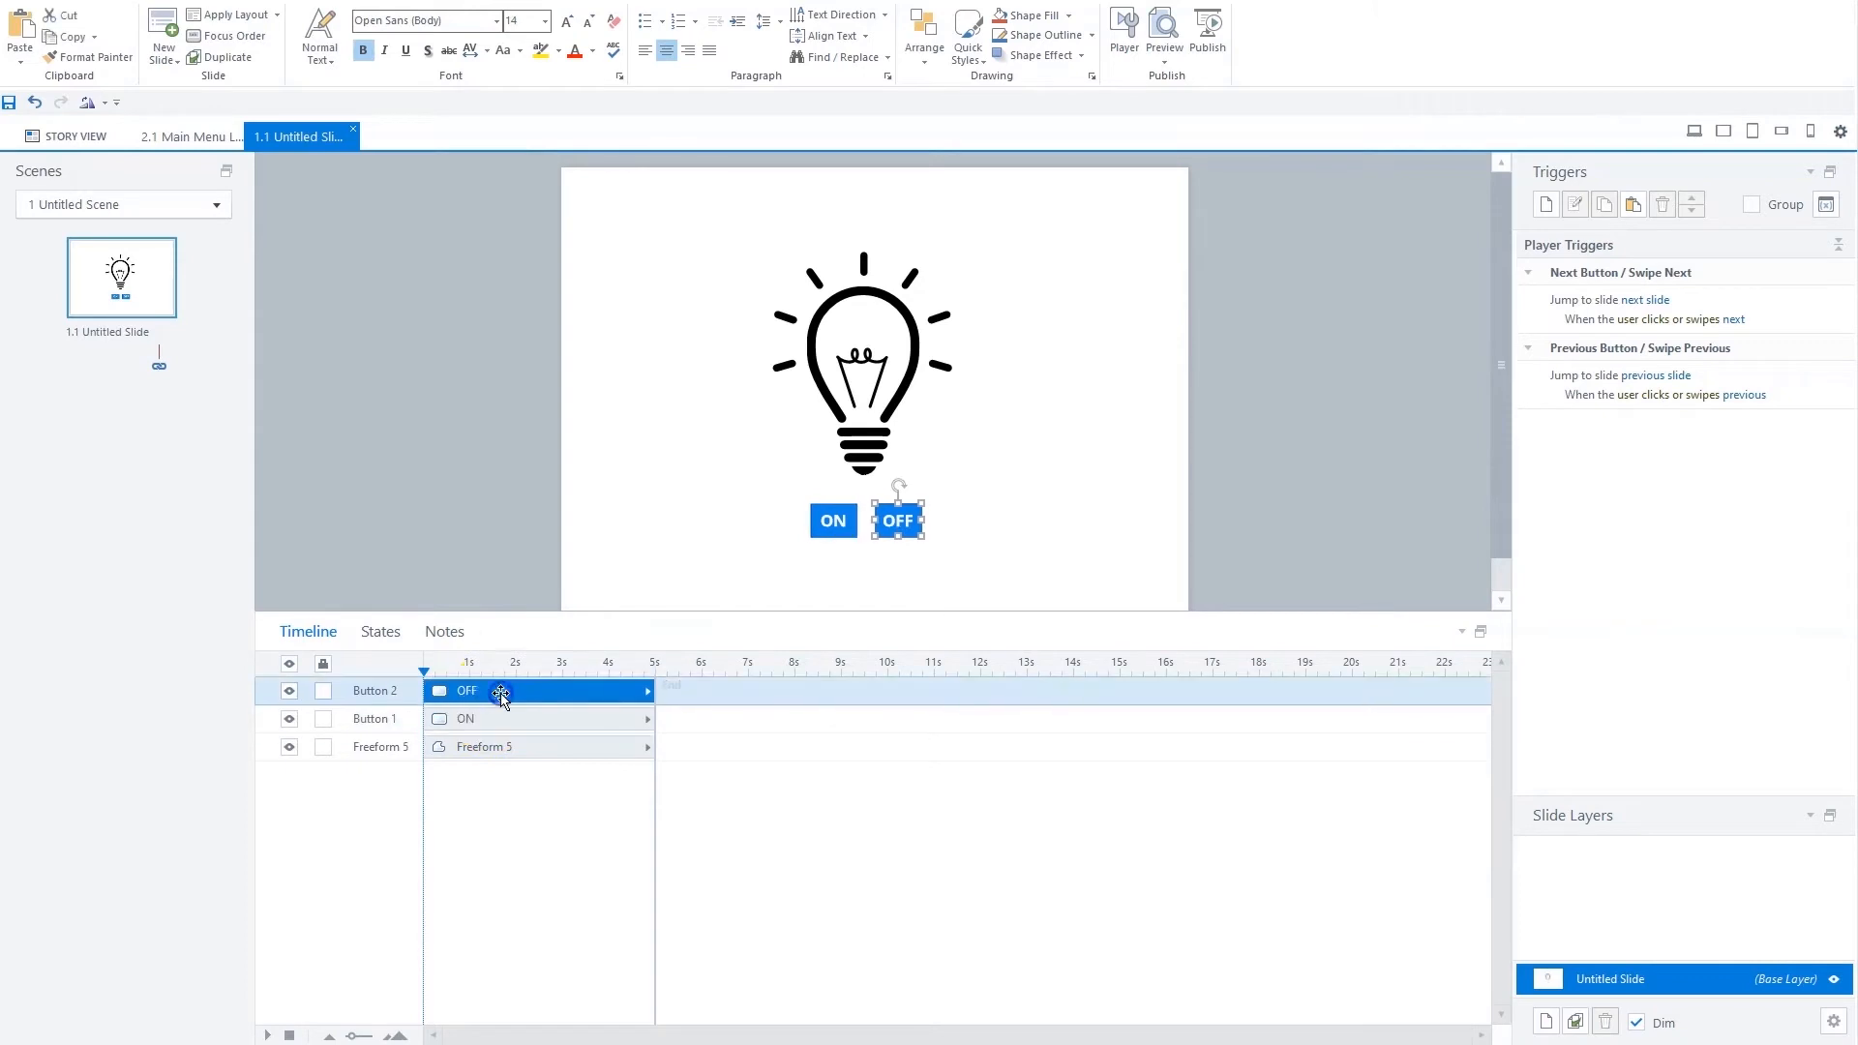
{"action": "left_click", "coordinate": [863, 476]}
{"action": "left_click", "coordinate": [380, 632]}
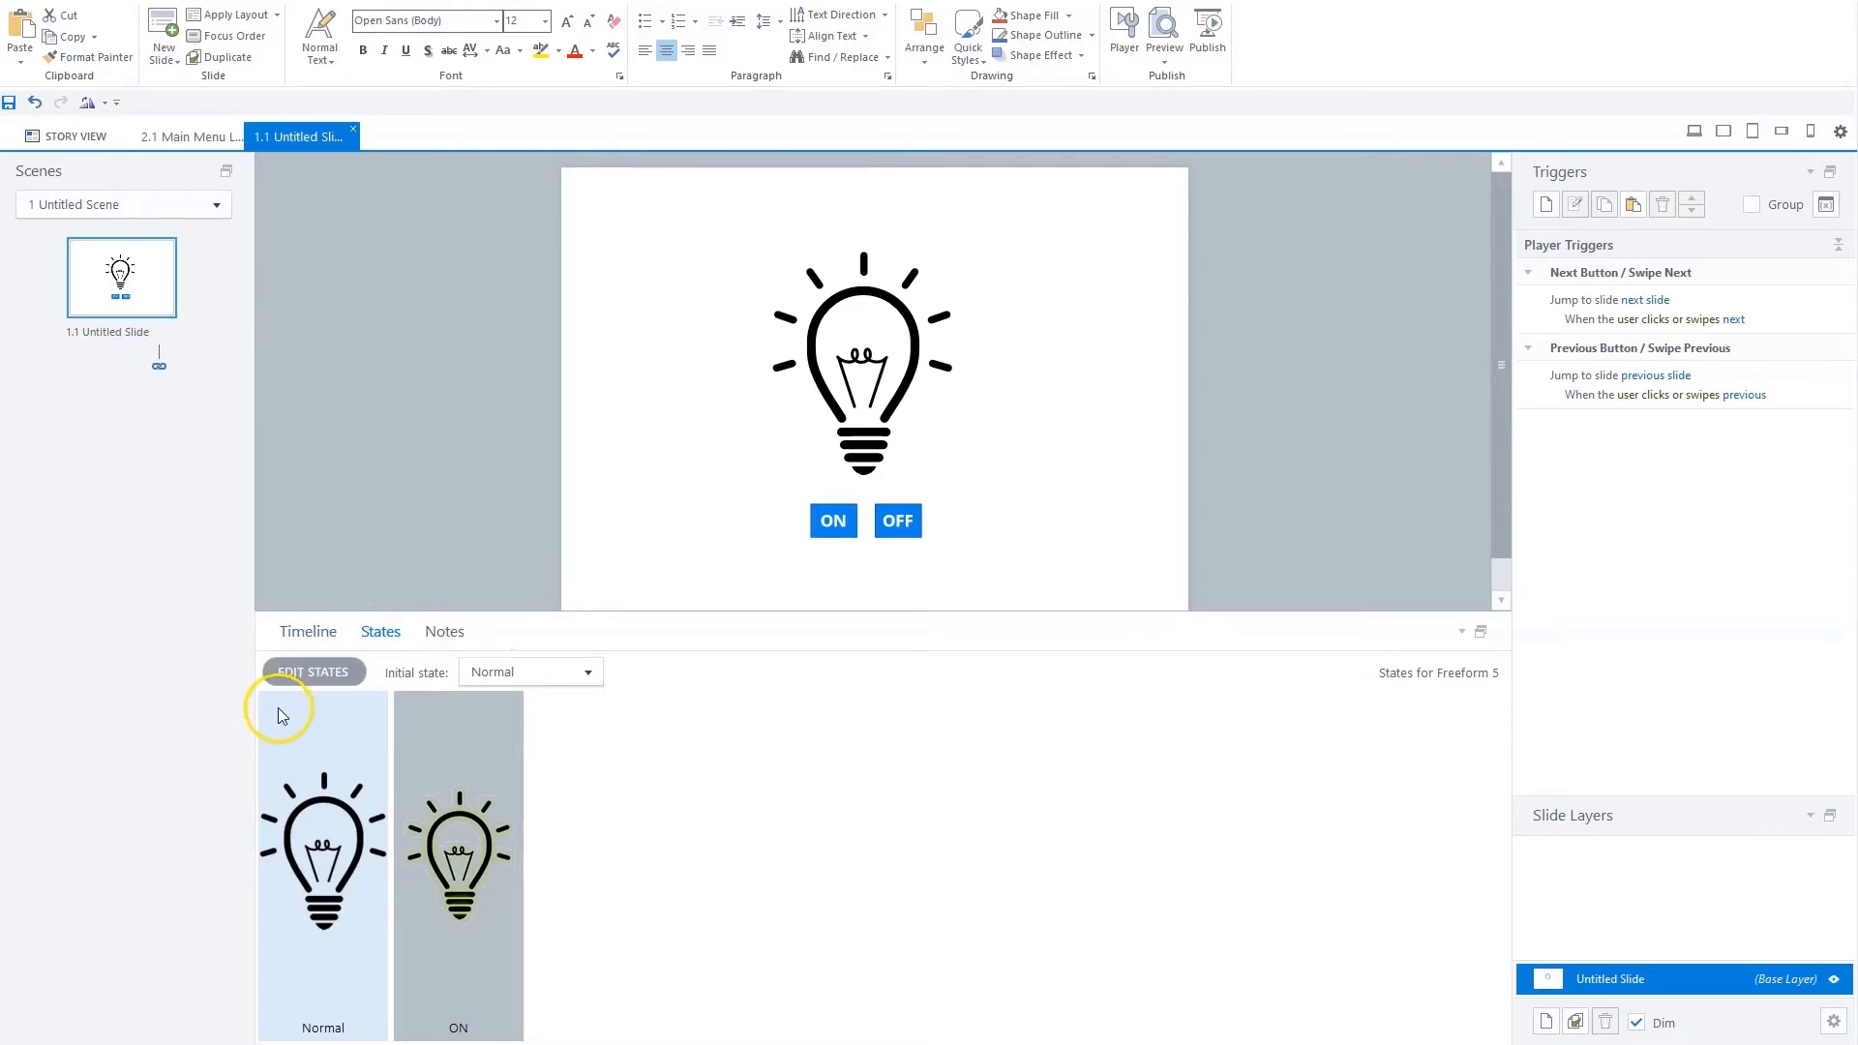
{"action": "left_click", "coordinate": [480, 707]}
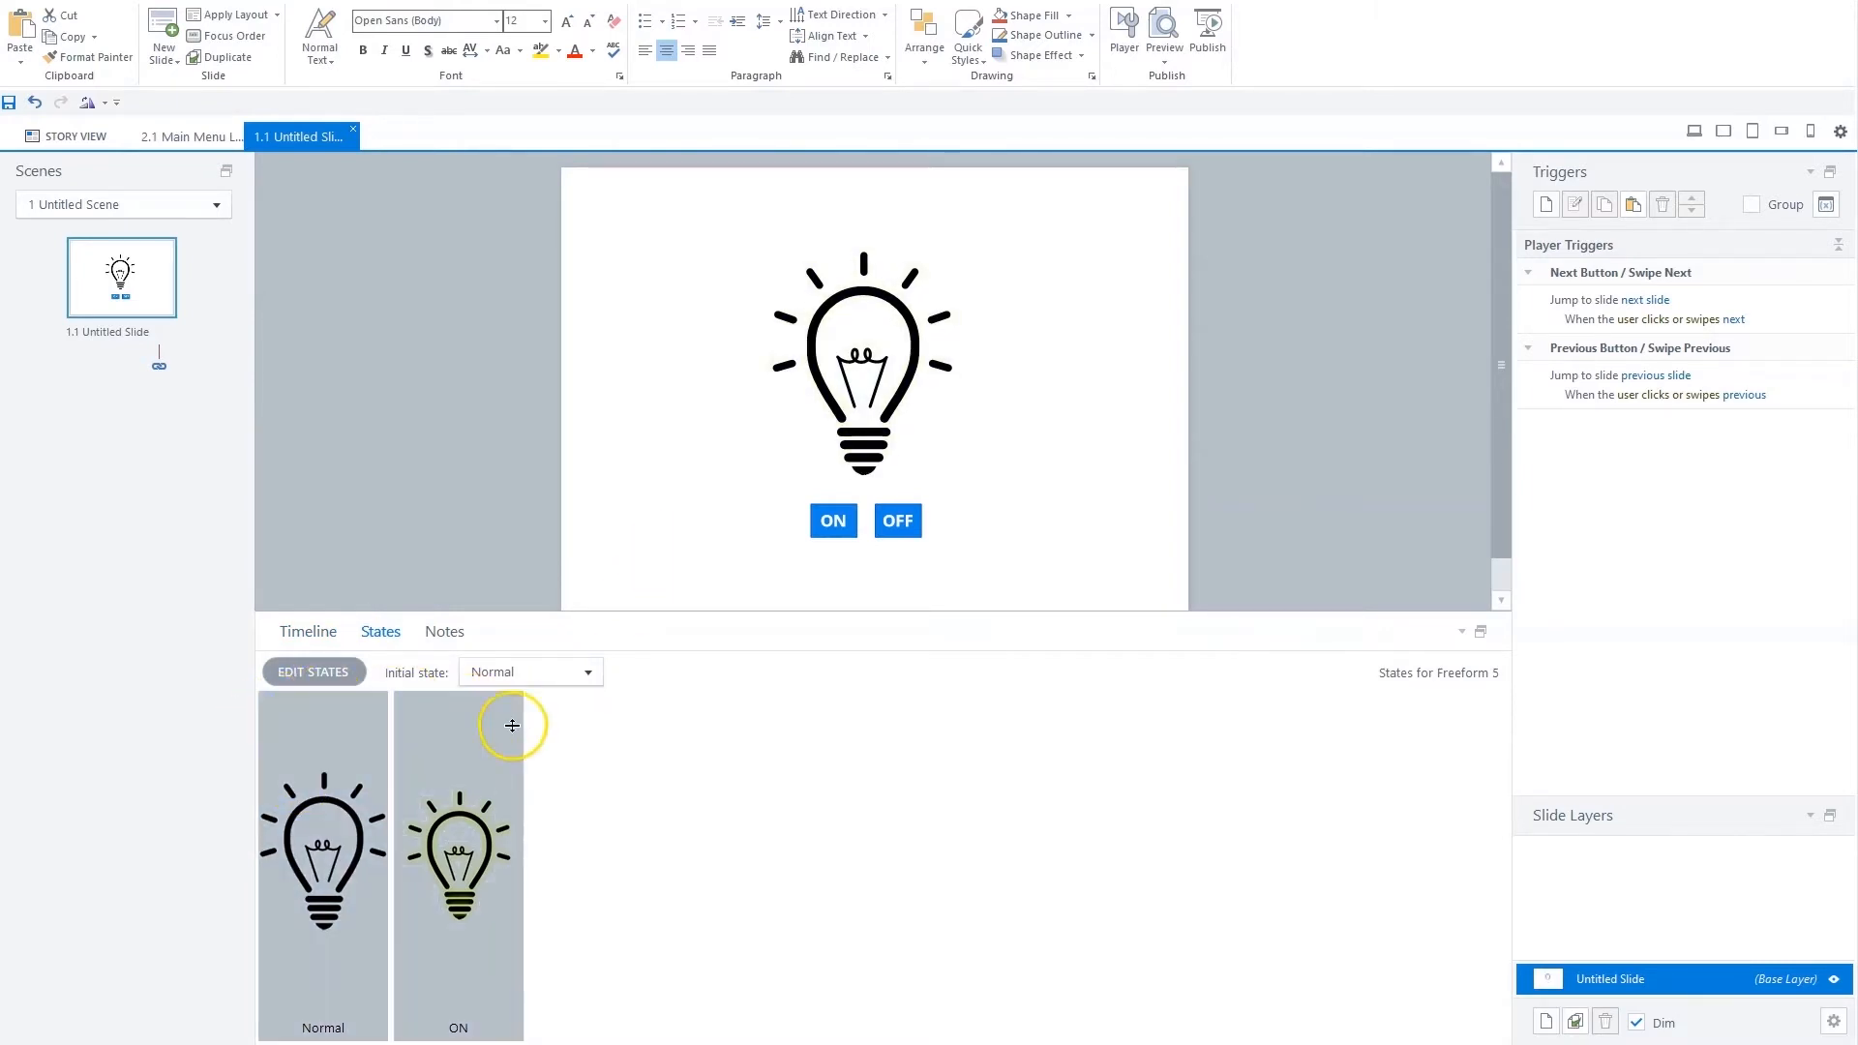
{"action": "left_click", "coordinate": [341, 727]}
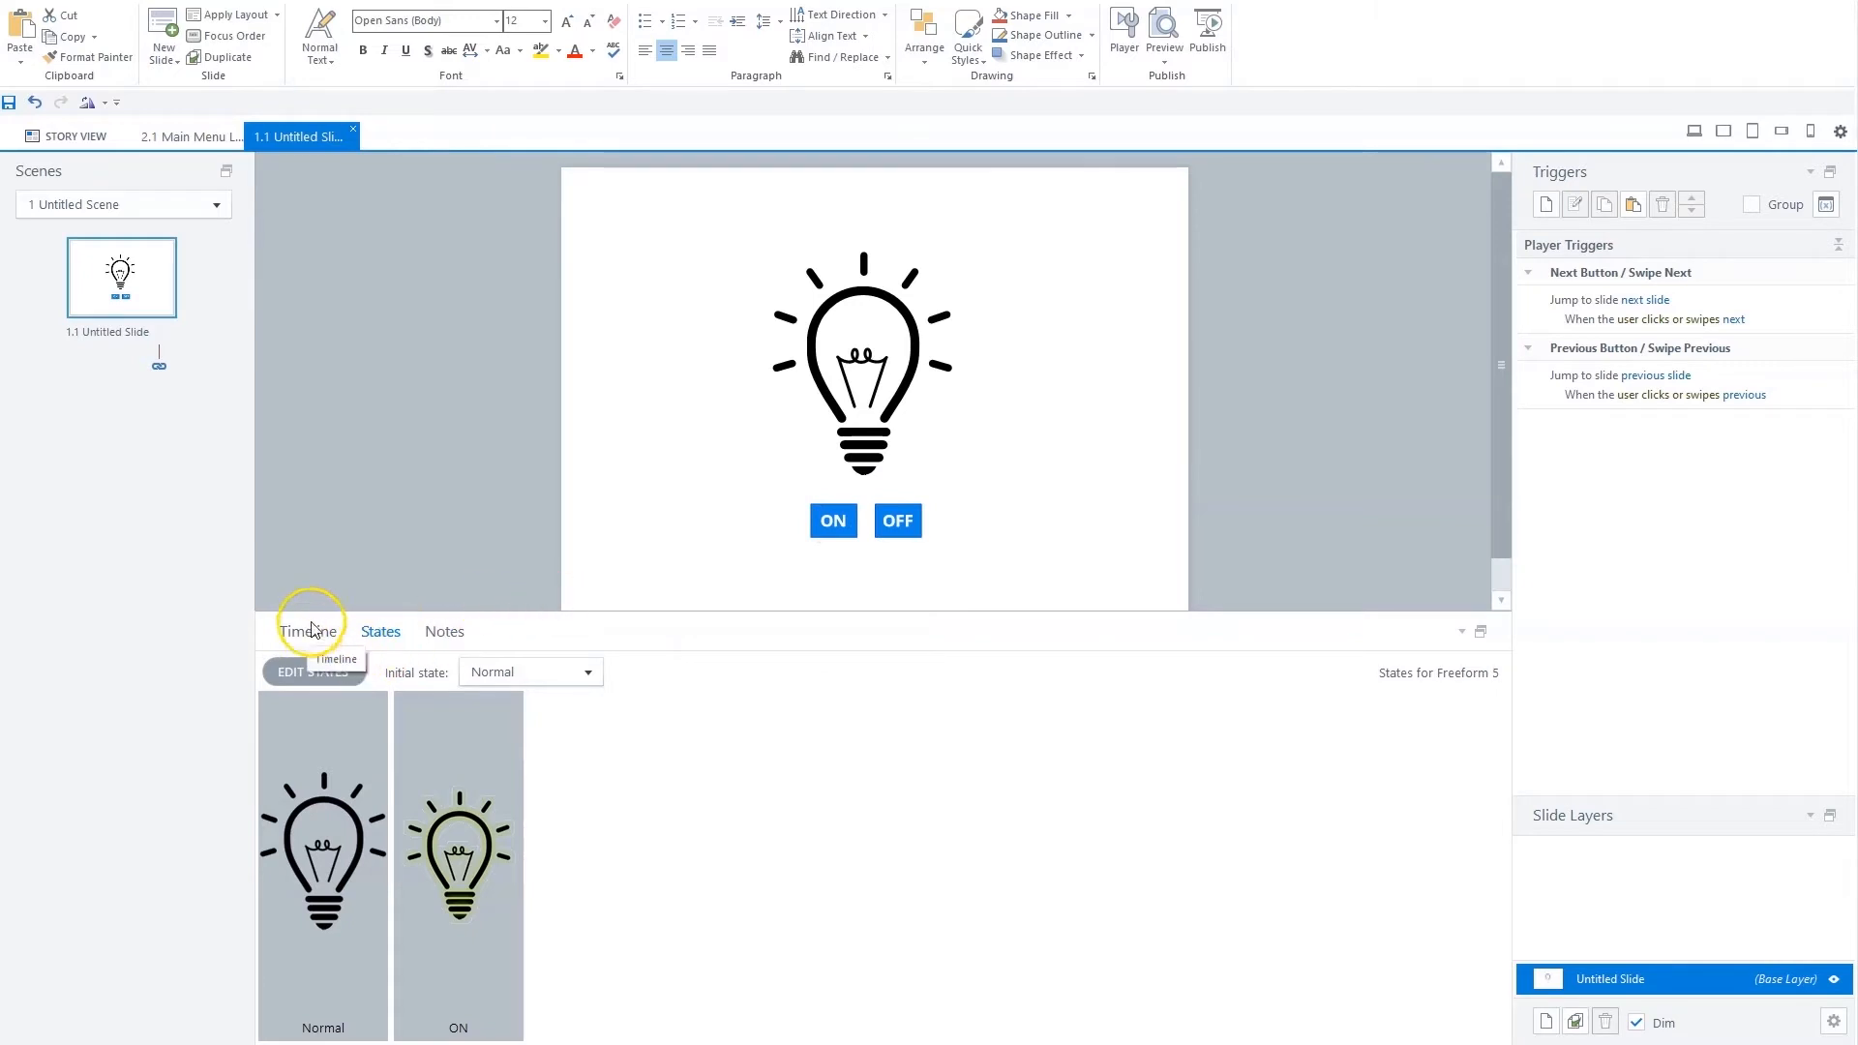
Add a trigger that toggles TrueFalse when the user clicks the ON button, and copy it to the OFF button
{"action": "left_click", "coordinate": [833, 513]}
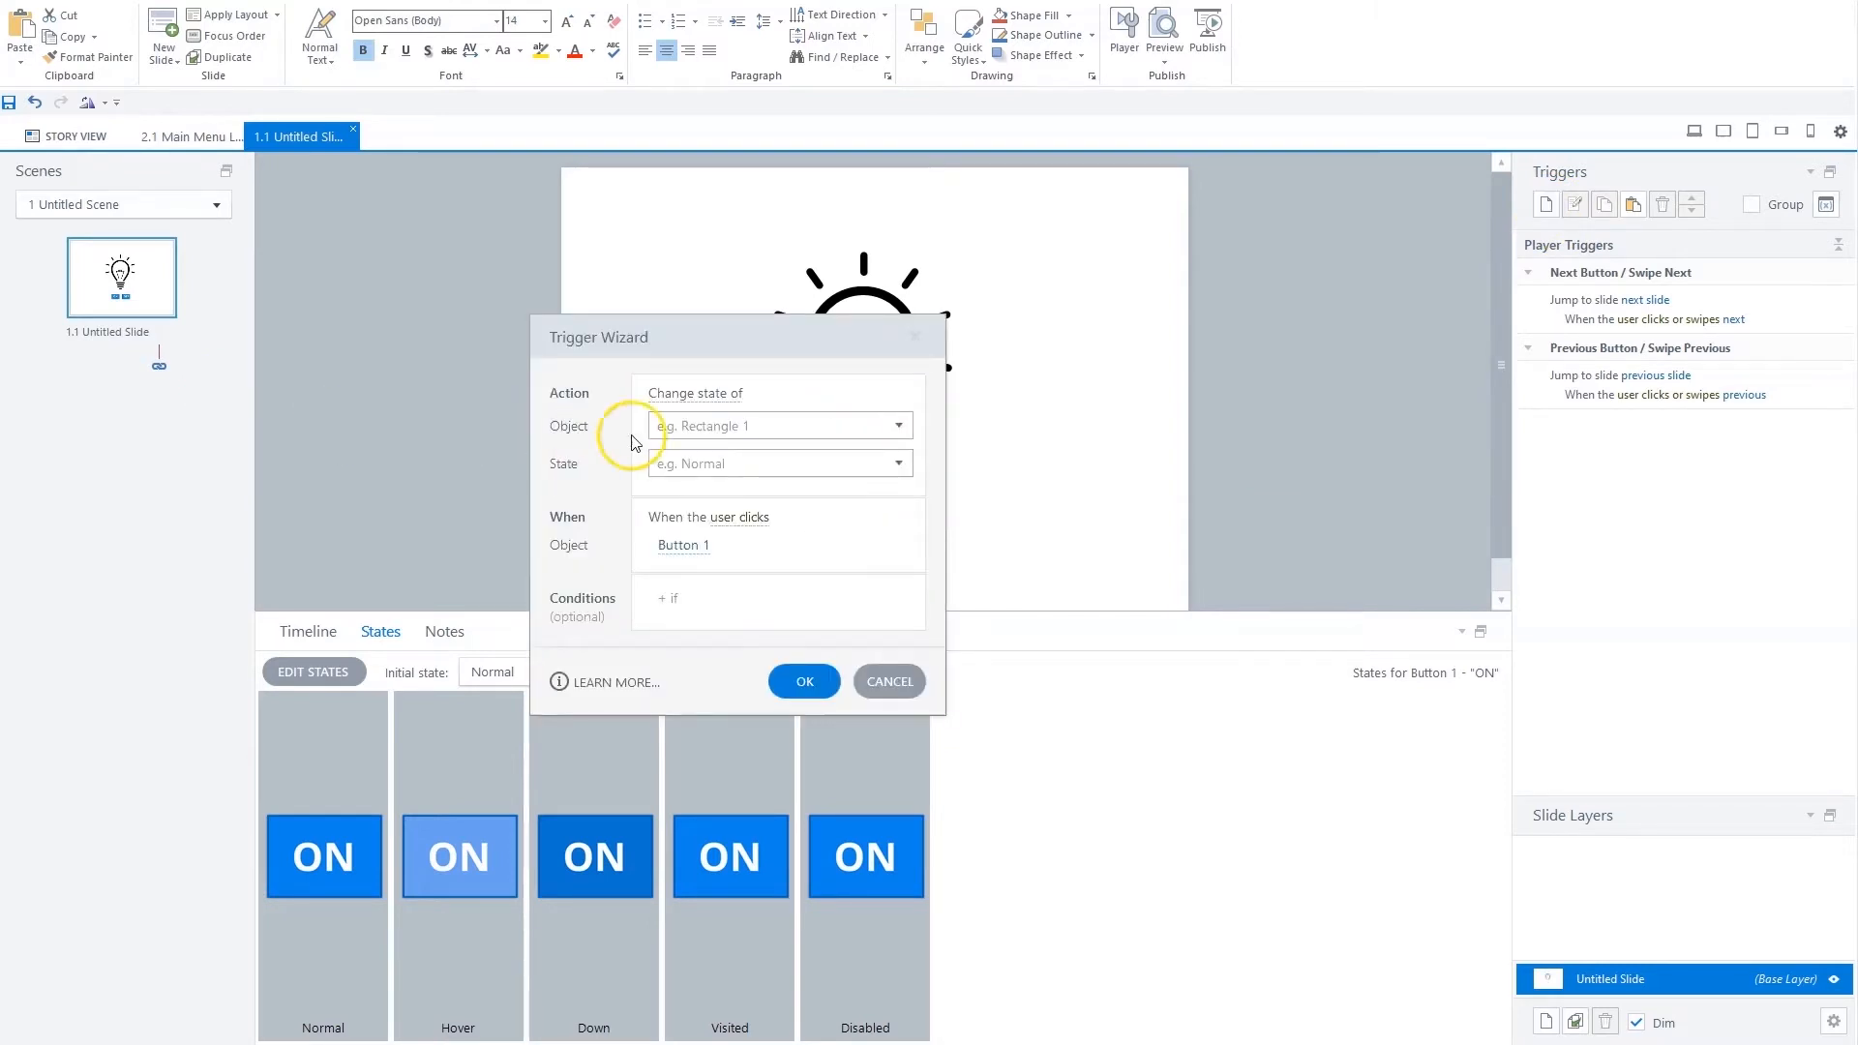
{"action": "left_click", "coordinate": [713, 395]}
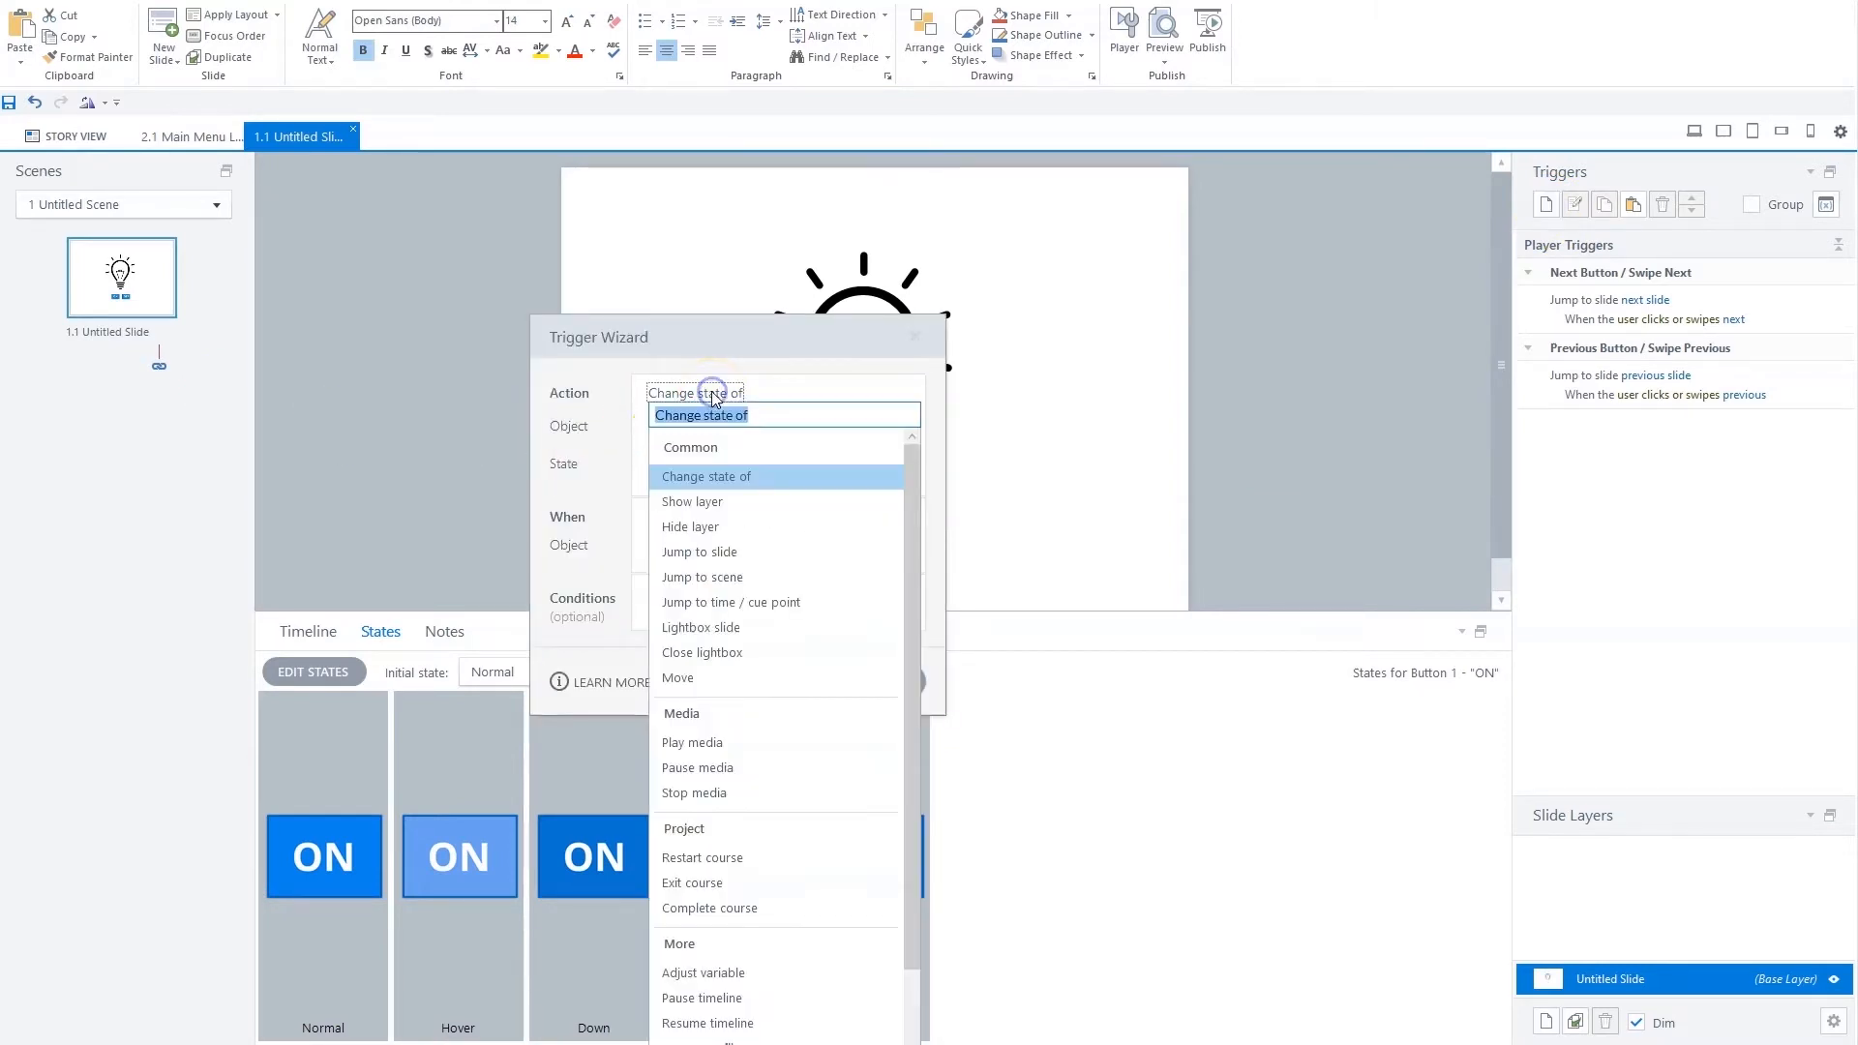
{"action": "left_click", "coordinate": [704, 972]}
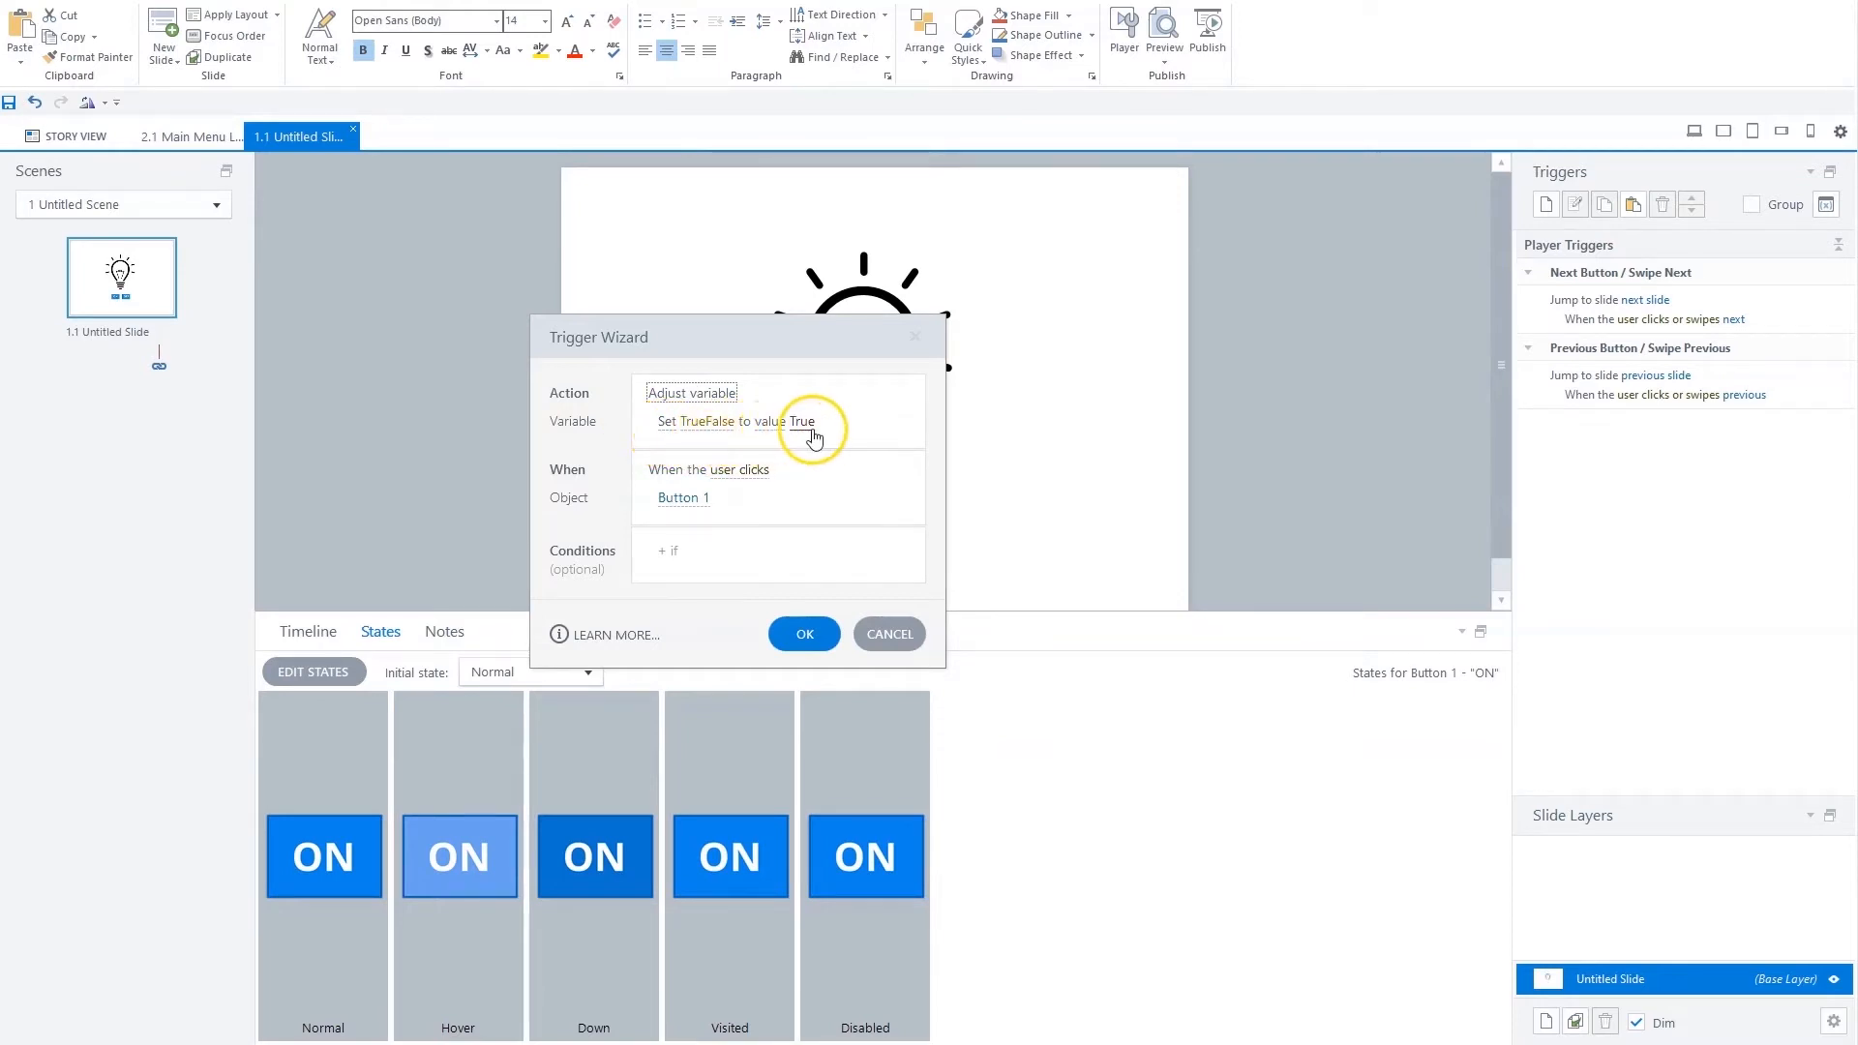
{"action": "left_click", "coordinate": [666, 423]}
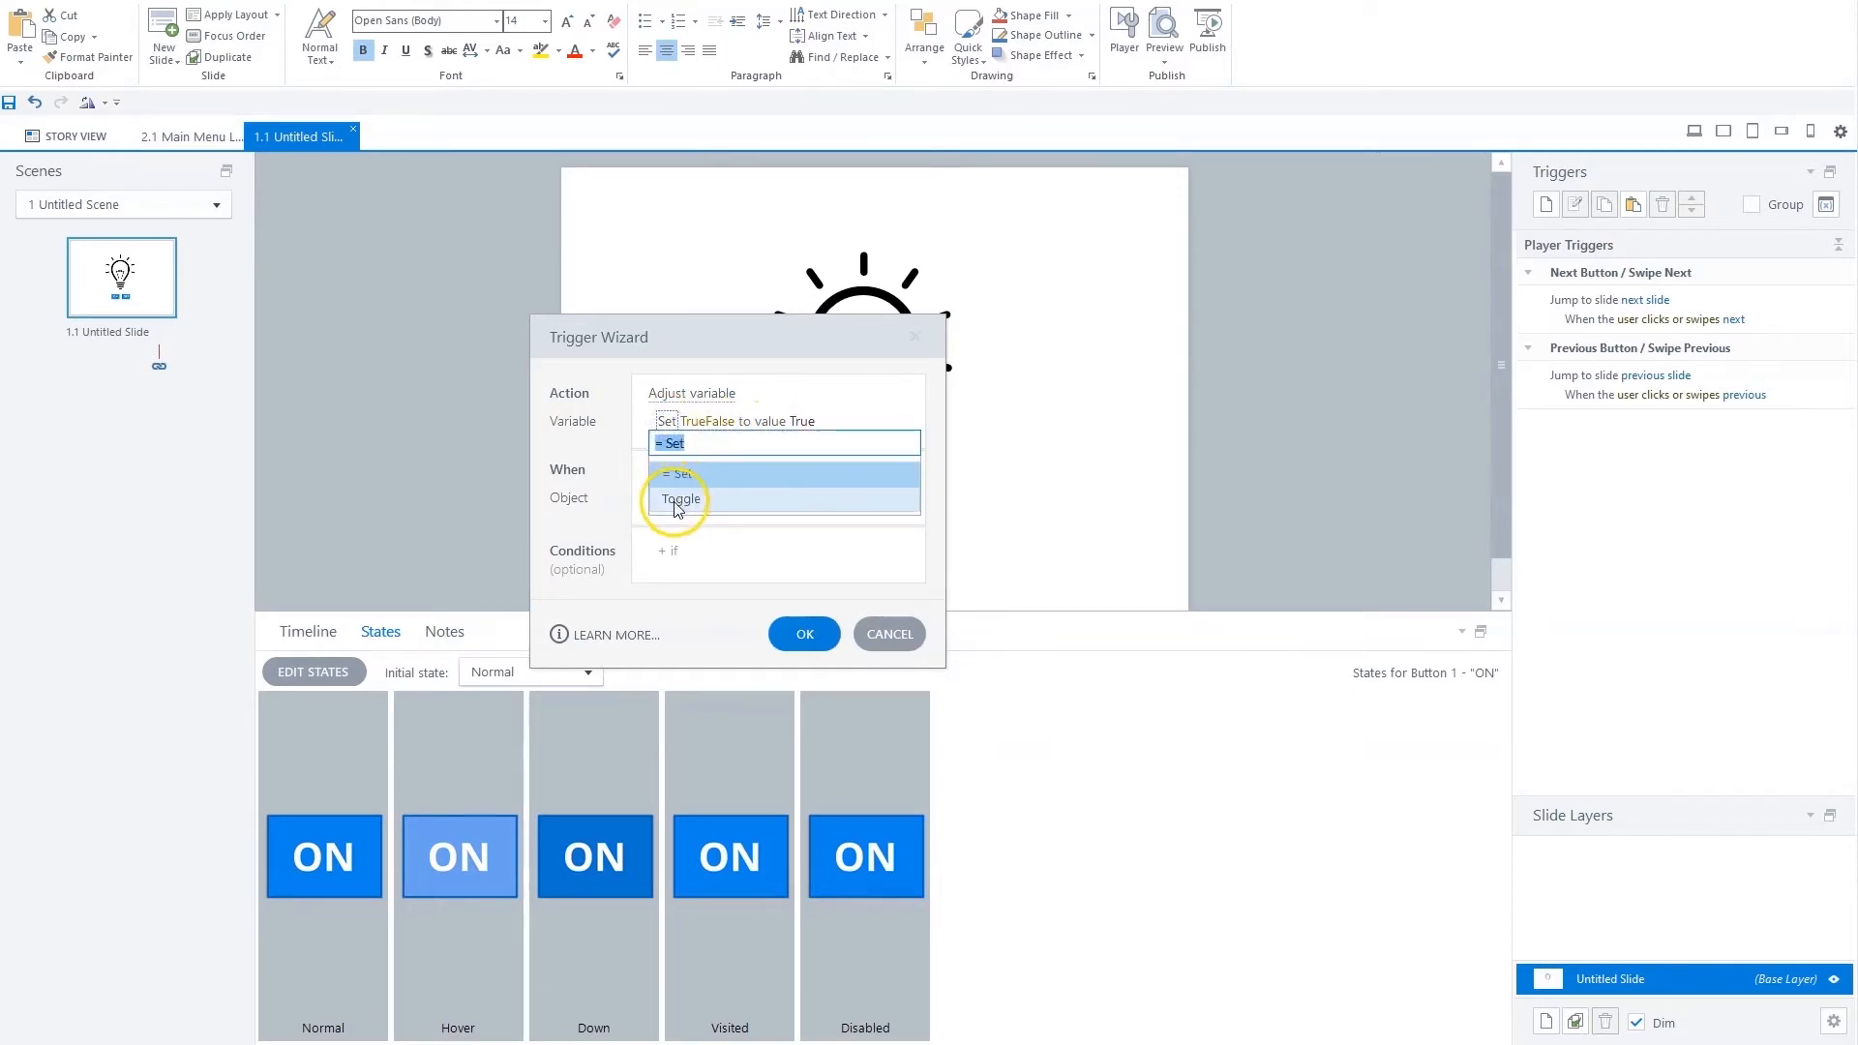
{"action": "left_click", "coordinate": [678, 498]}
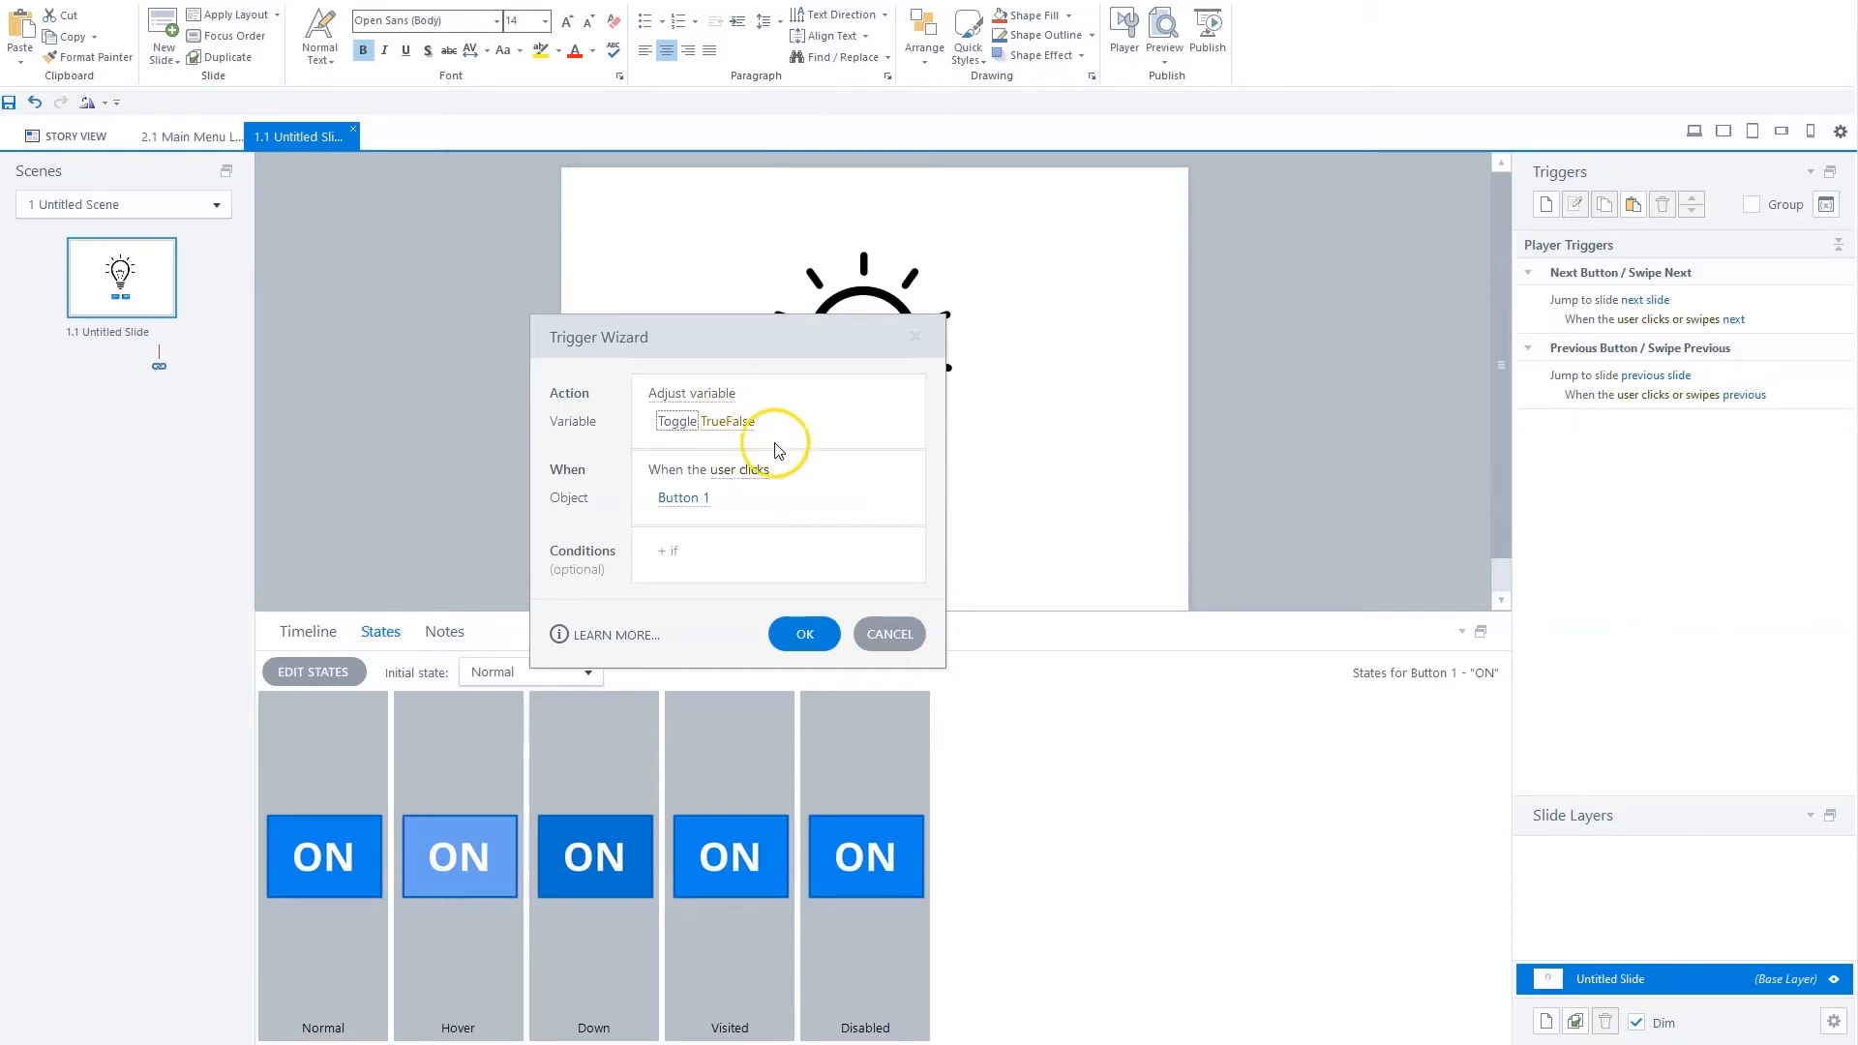
{"action": "left_click", "coordinate": [804, 633]}
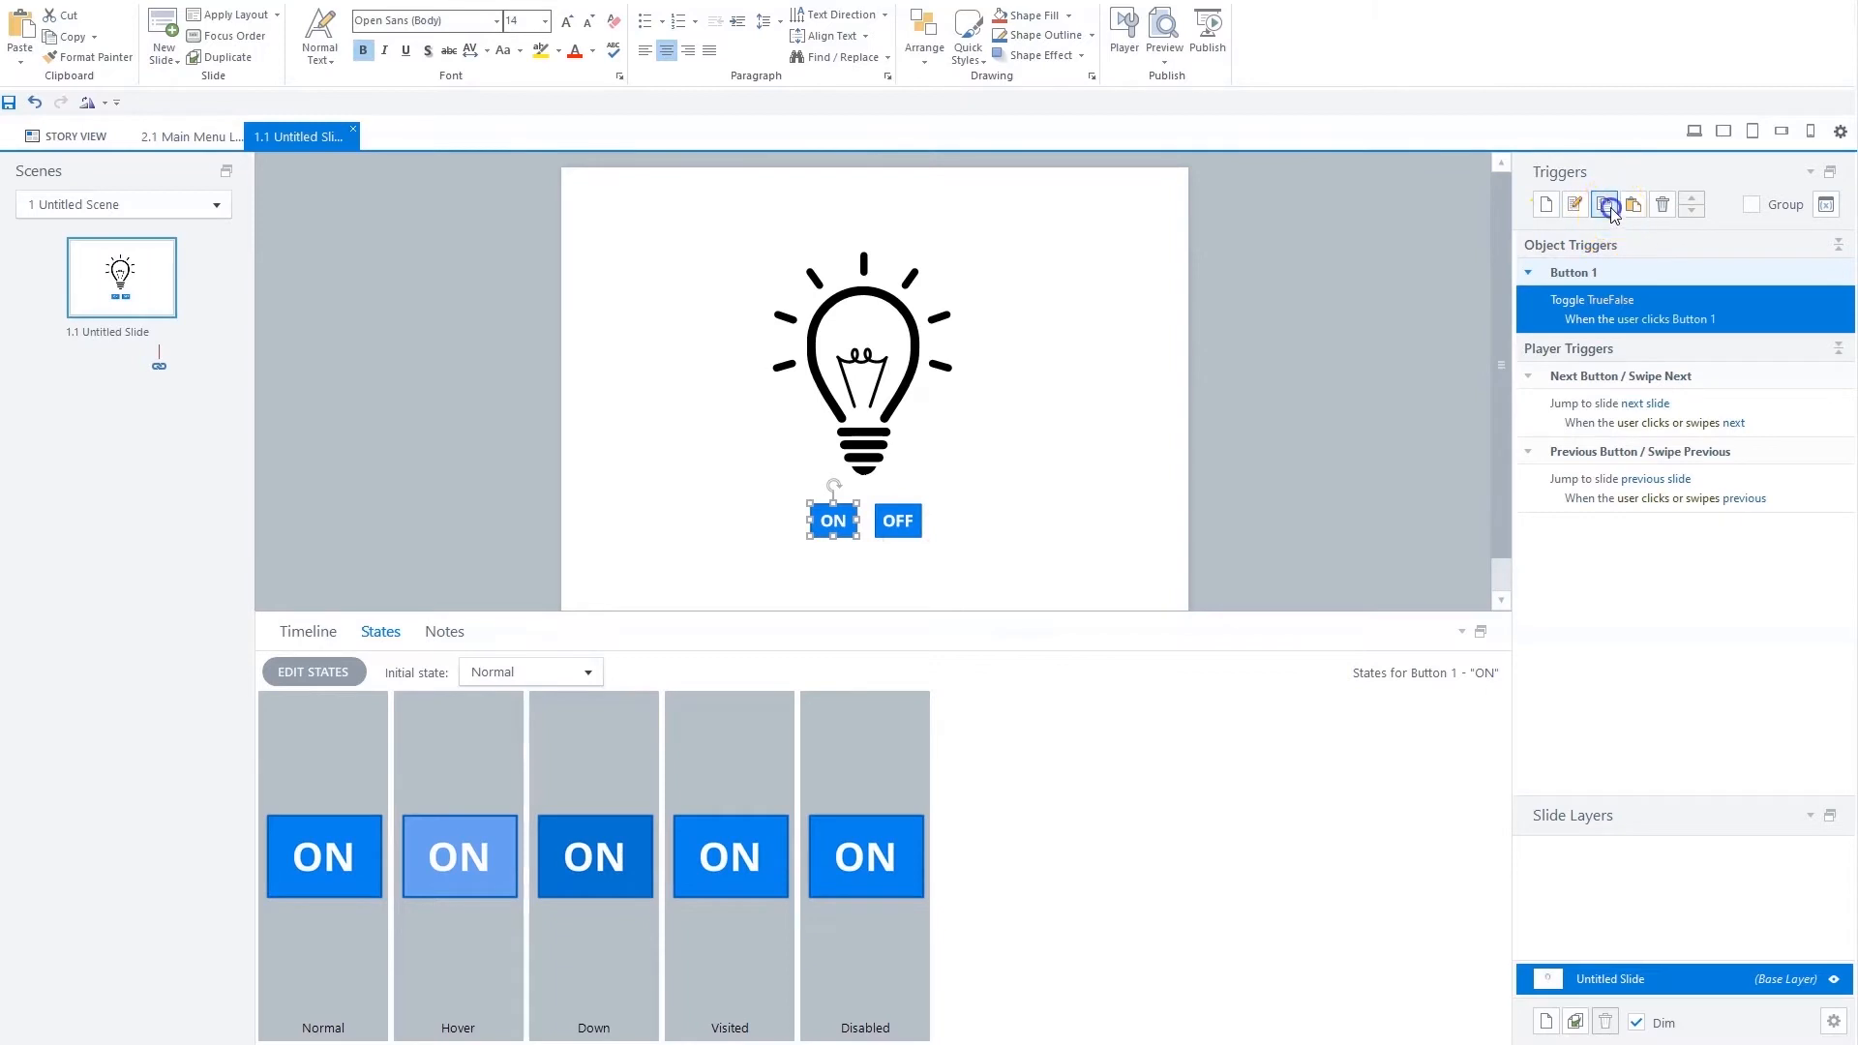
{"action": "left_click", "coordinate": [904, 511]}
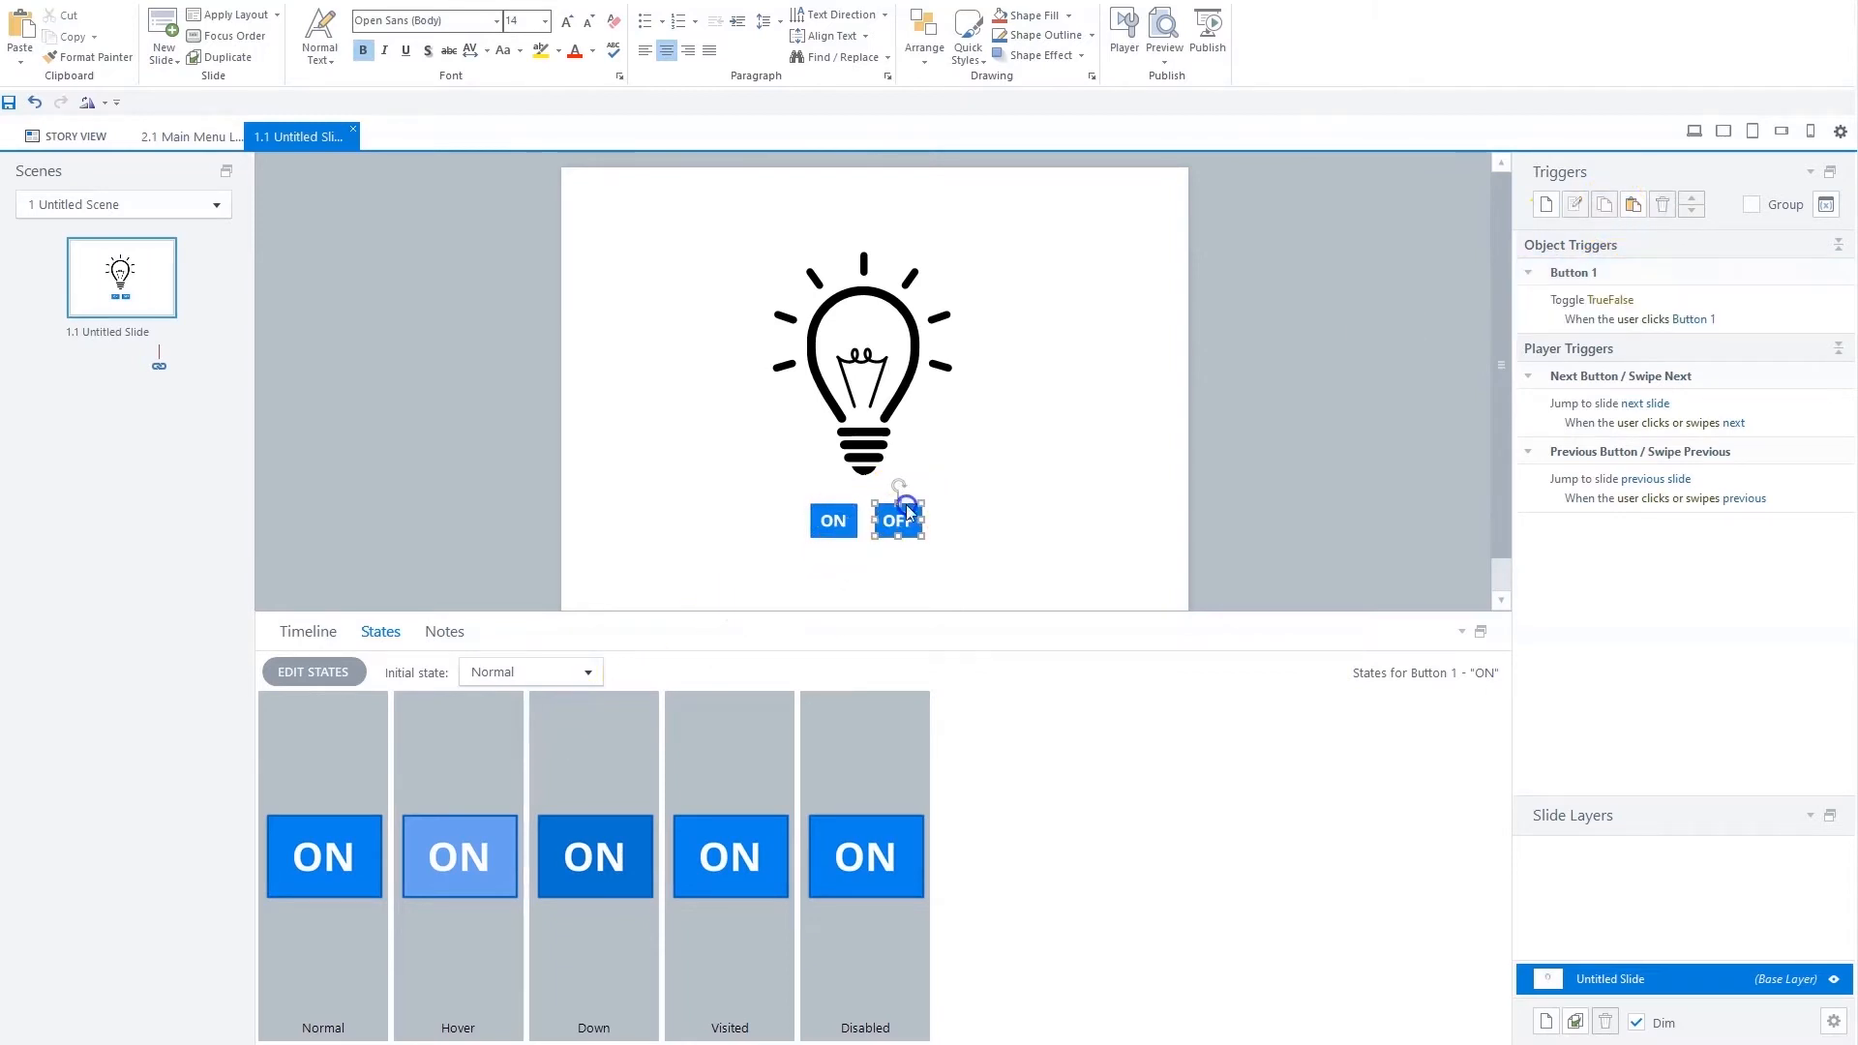
{"action": "left_click", "coordinate": [1632, 204]}
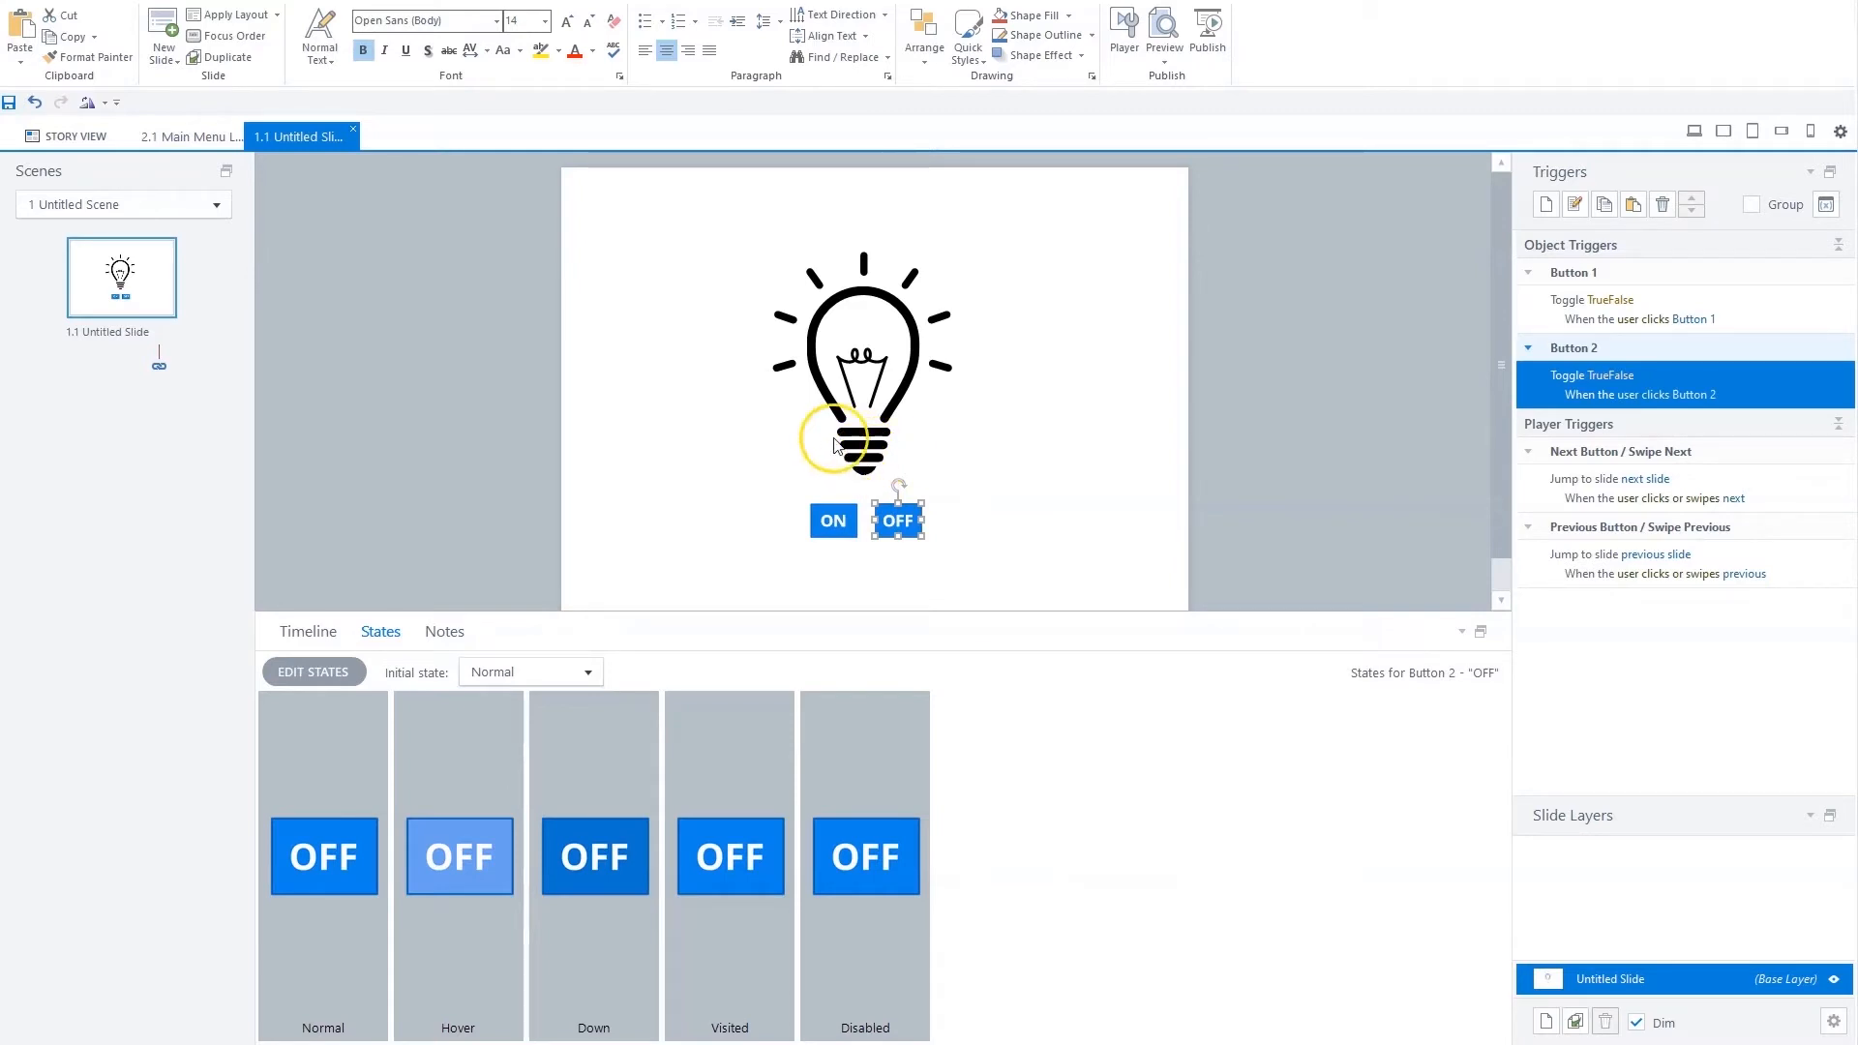
Define a new trigger on the ON button that changes the state of Freeform 5 to ON when the user clicks it
{"action": "left_click", "coordinate": [833, 521]}
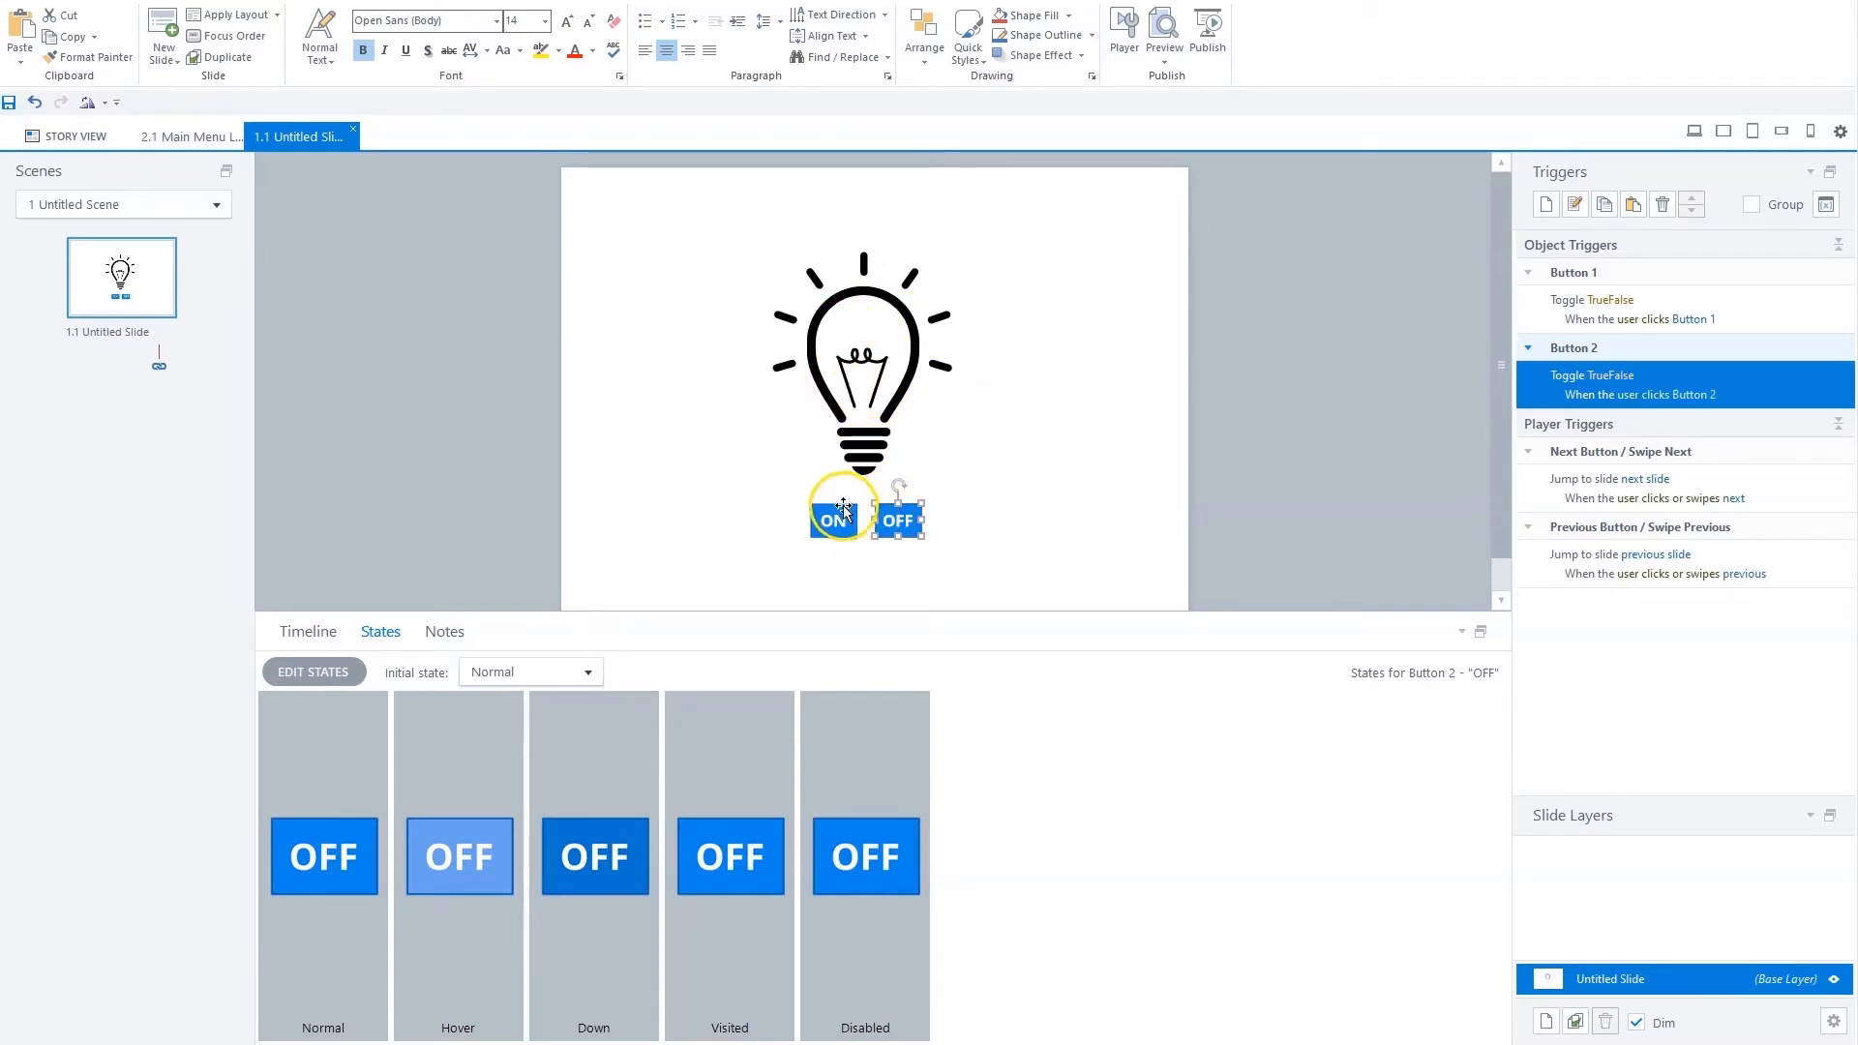
{"action": "left_click", "coordinate": [1546, 205]}
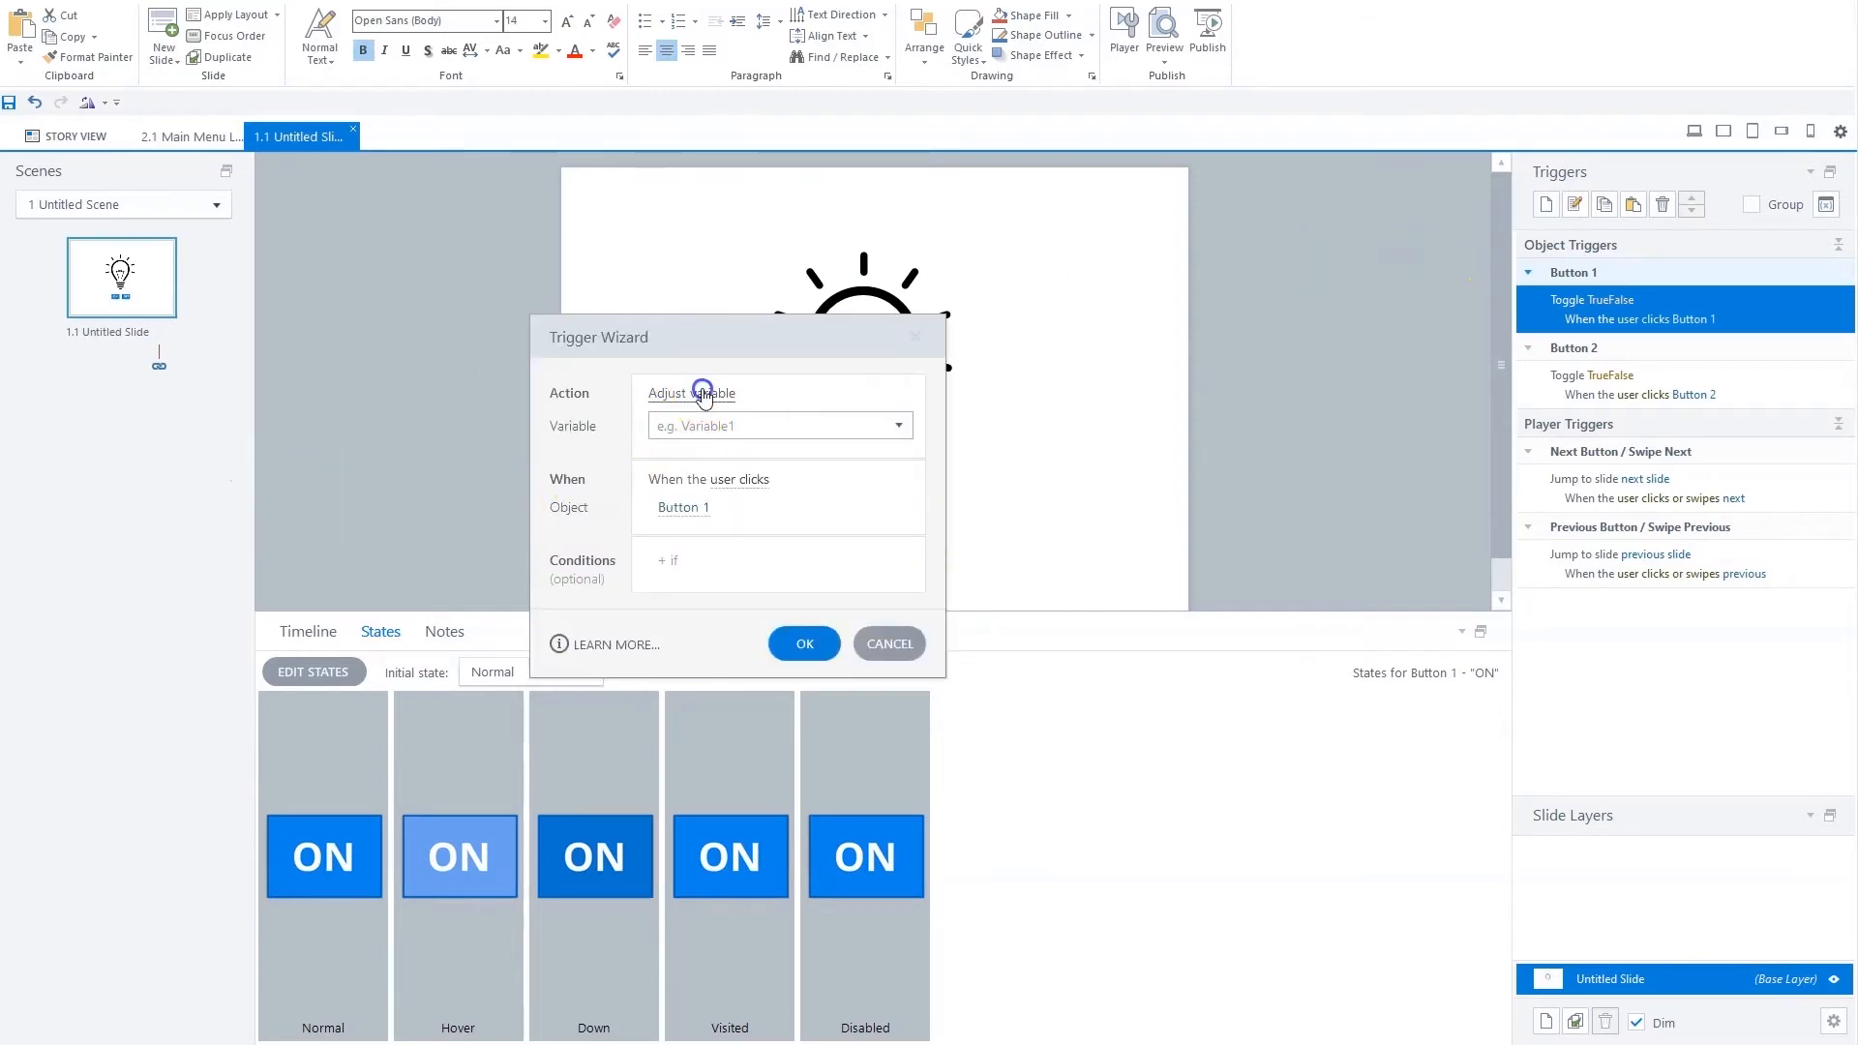
{"action": "left_click", "coordinate": [702, 394]}
{"action": "left_click", "coordinate": [706, 476]}
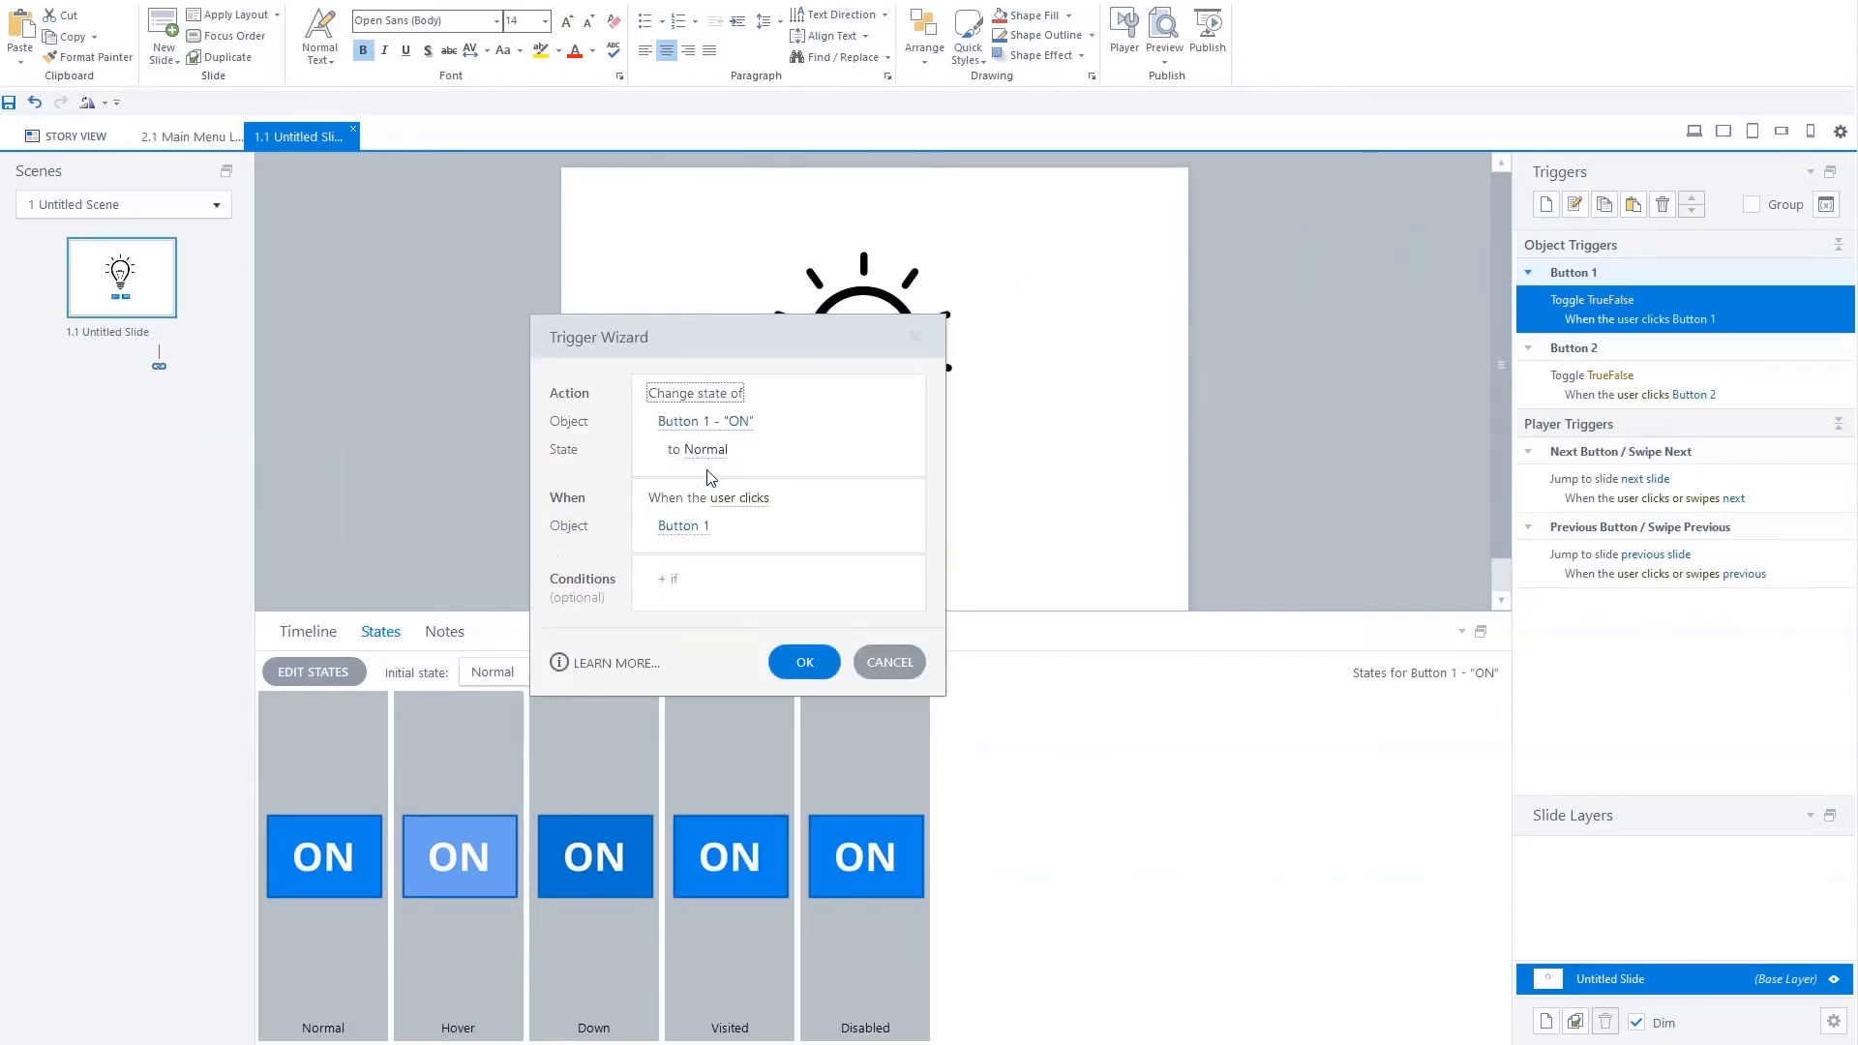
{"action": "left_click", "coordinate": [707, 426]}
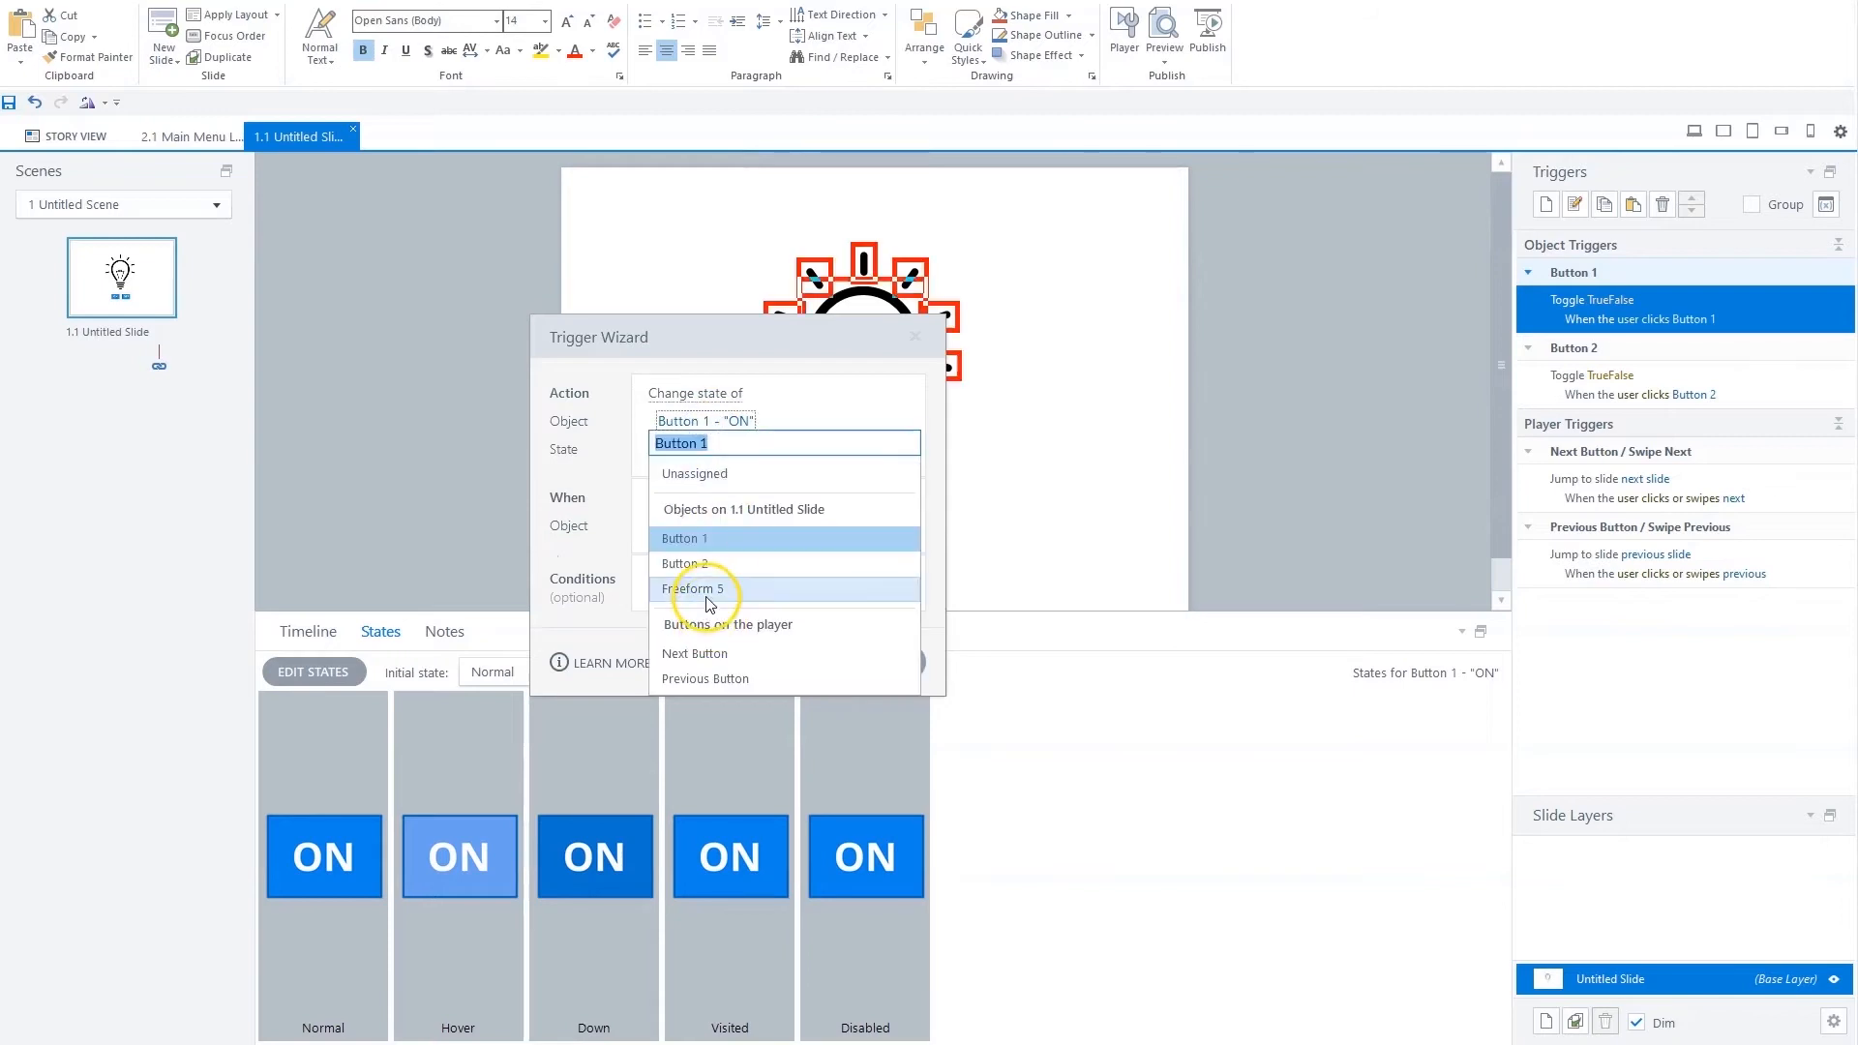
{"action": "left_click", "coordinate": [709, 593]}
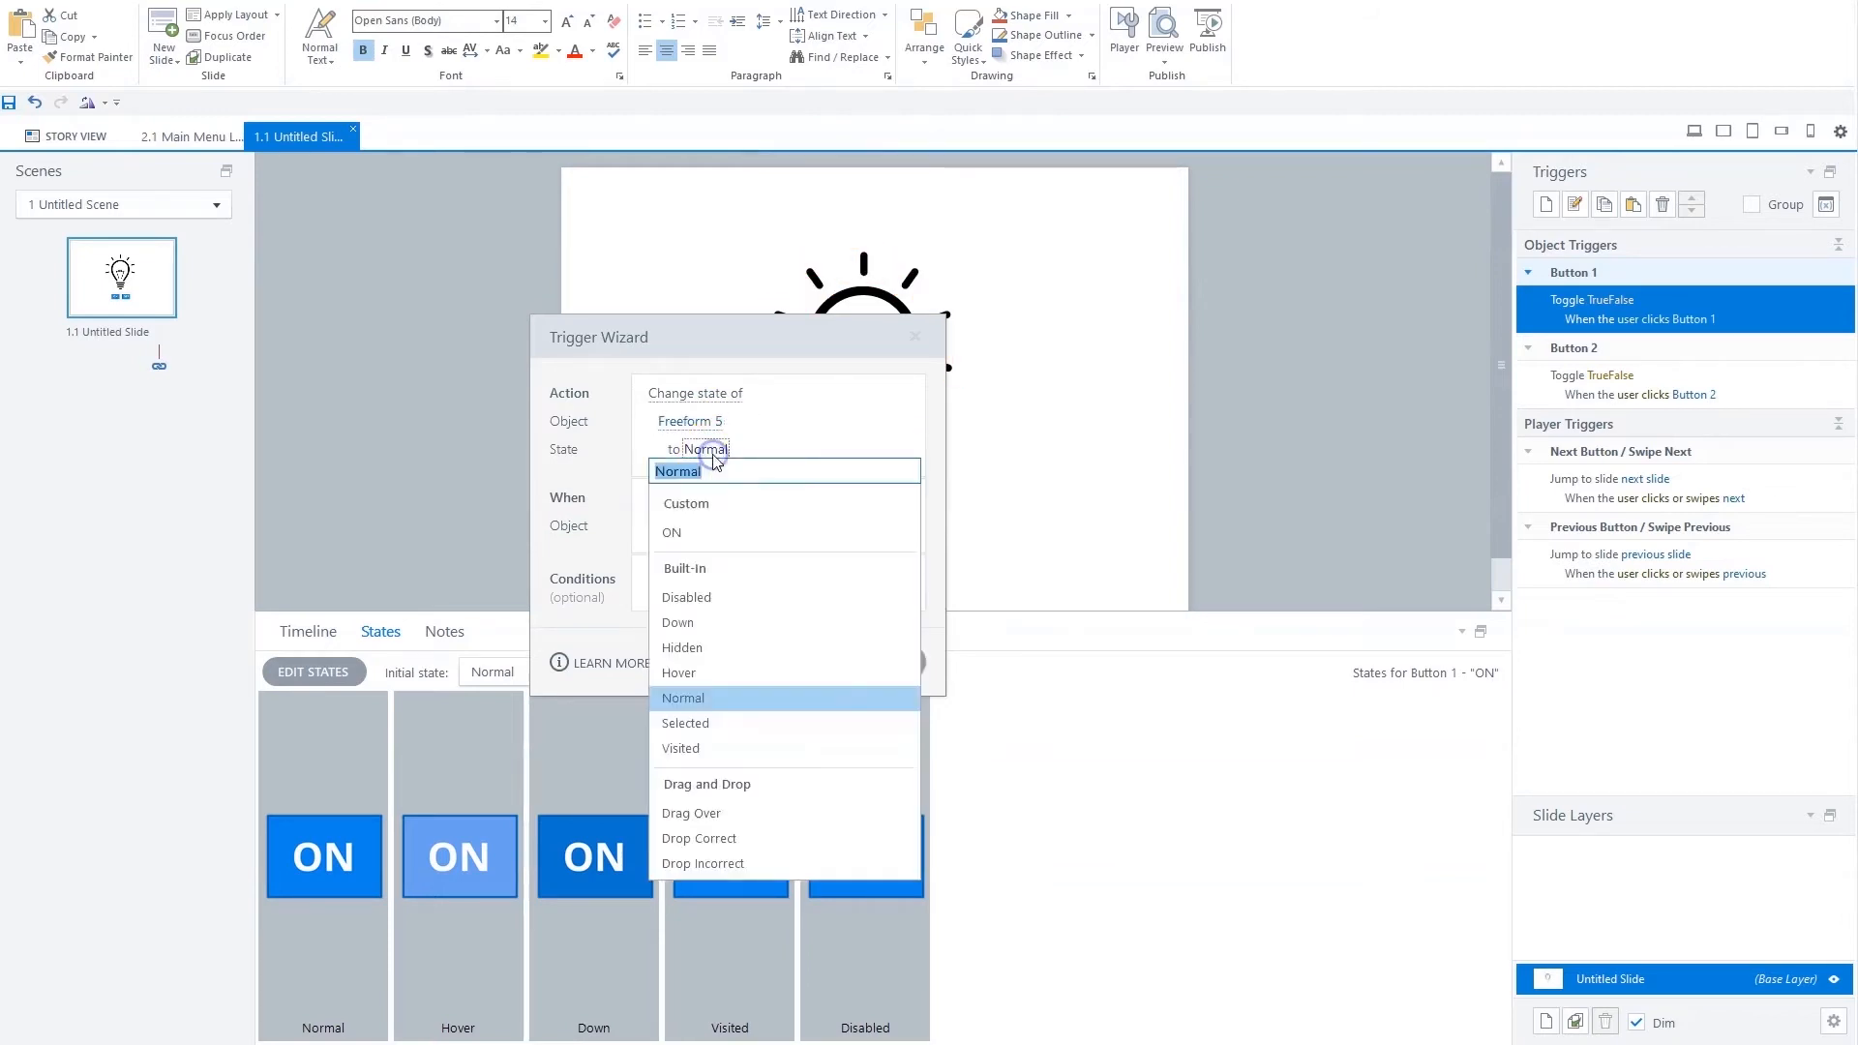
{"action": "left_click", "coordinate": [704, 450]}
{"action": "left_click", "coordinate": [693, 532]}
Add the condition TrueFalse = value True to the ON button's state-change trigger and save the trigger
{"action": "left_click", "coordinate": [675, 577]}
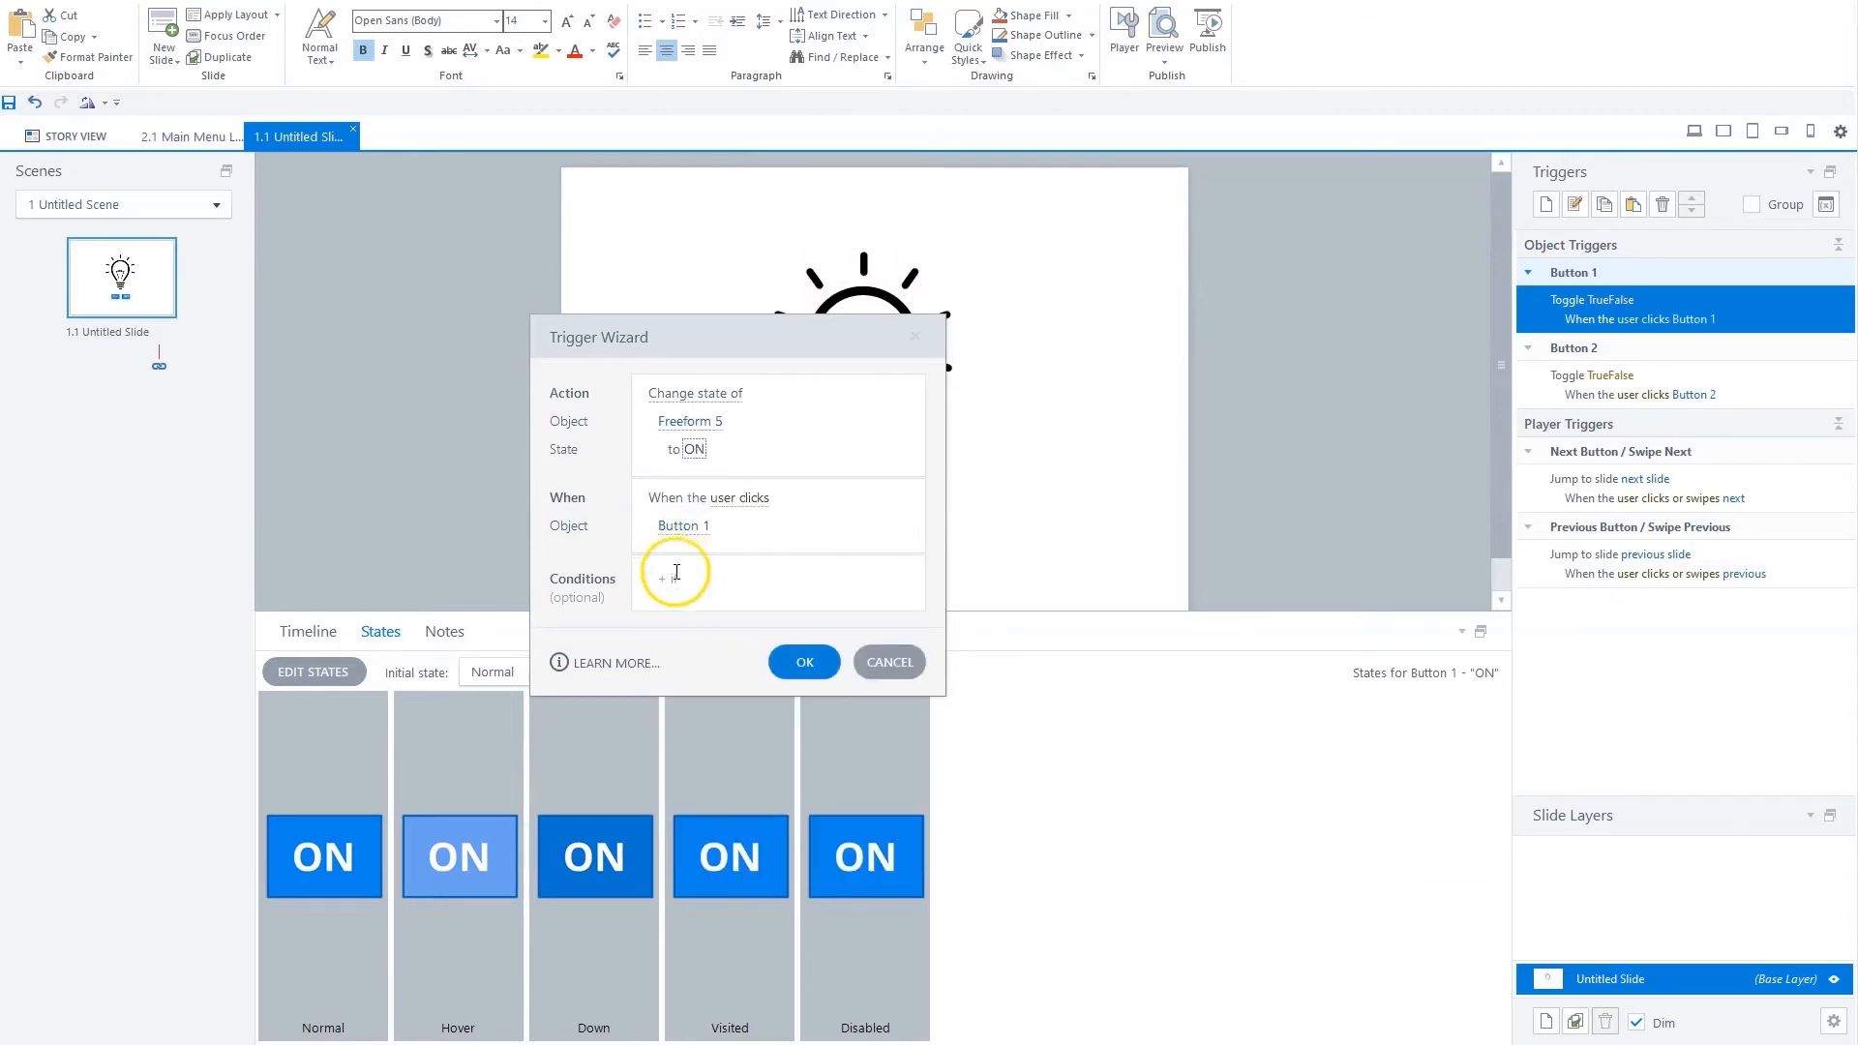
{"action": "left_click", "coordinate": [695, 713]}
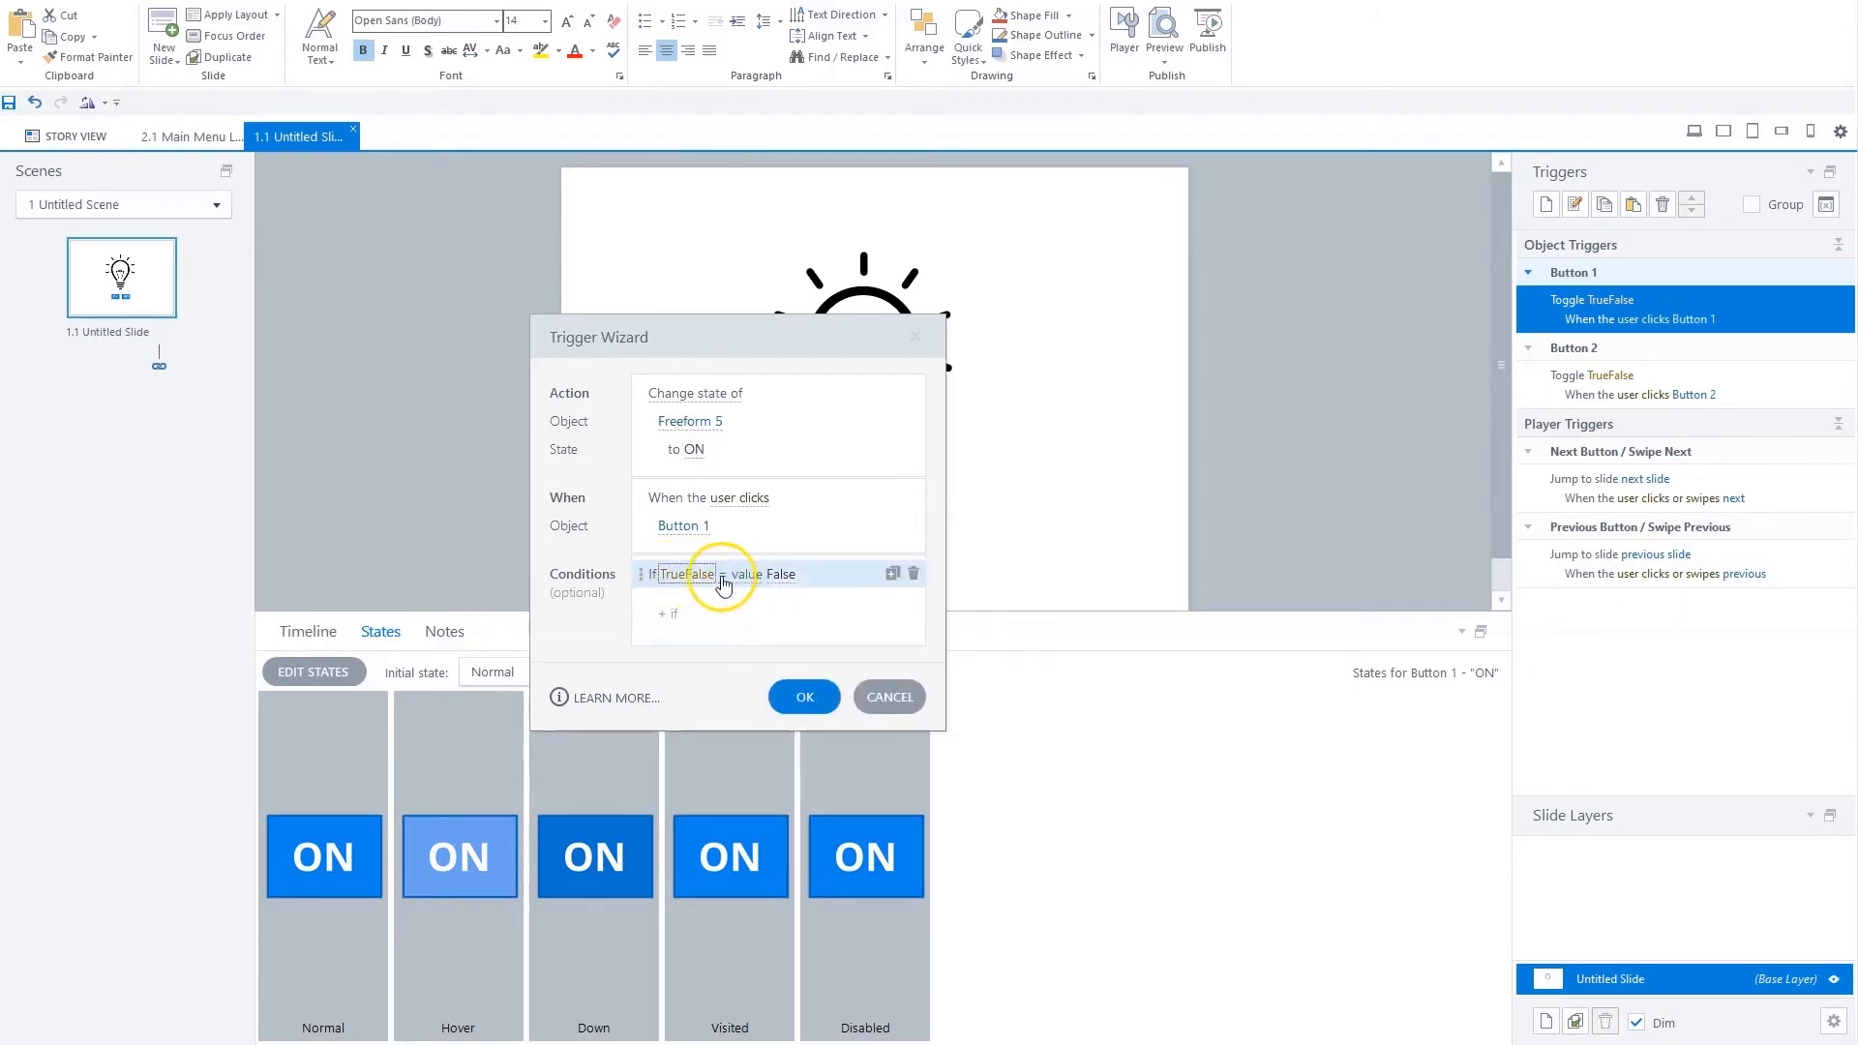
{"action": "left_click", "coordinate": [781, 578]}
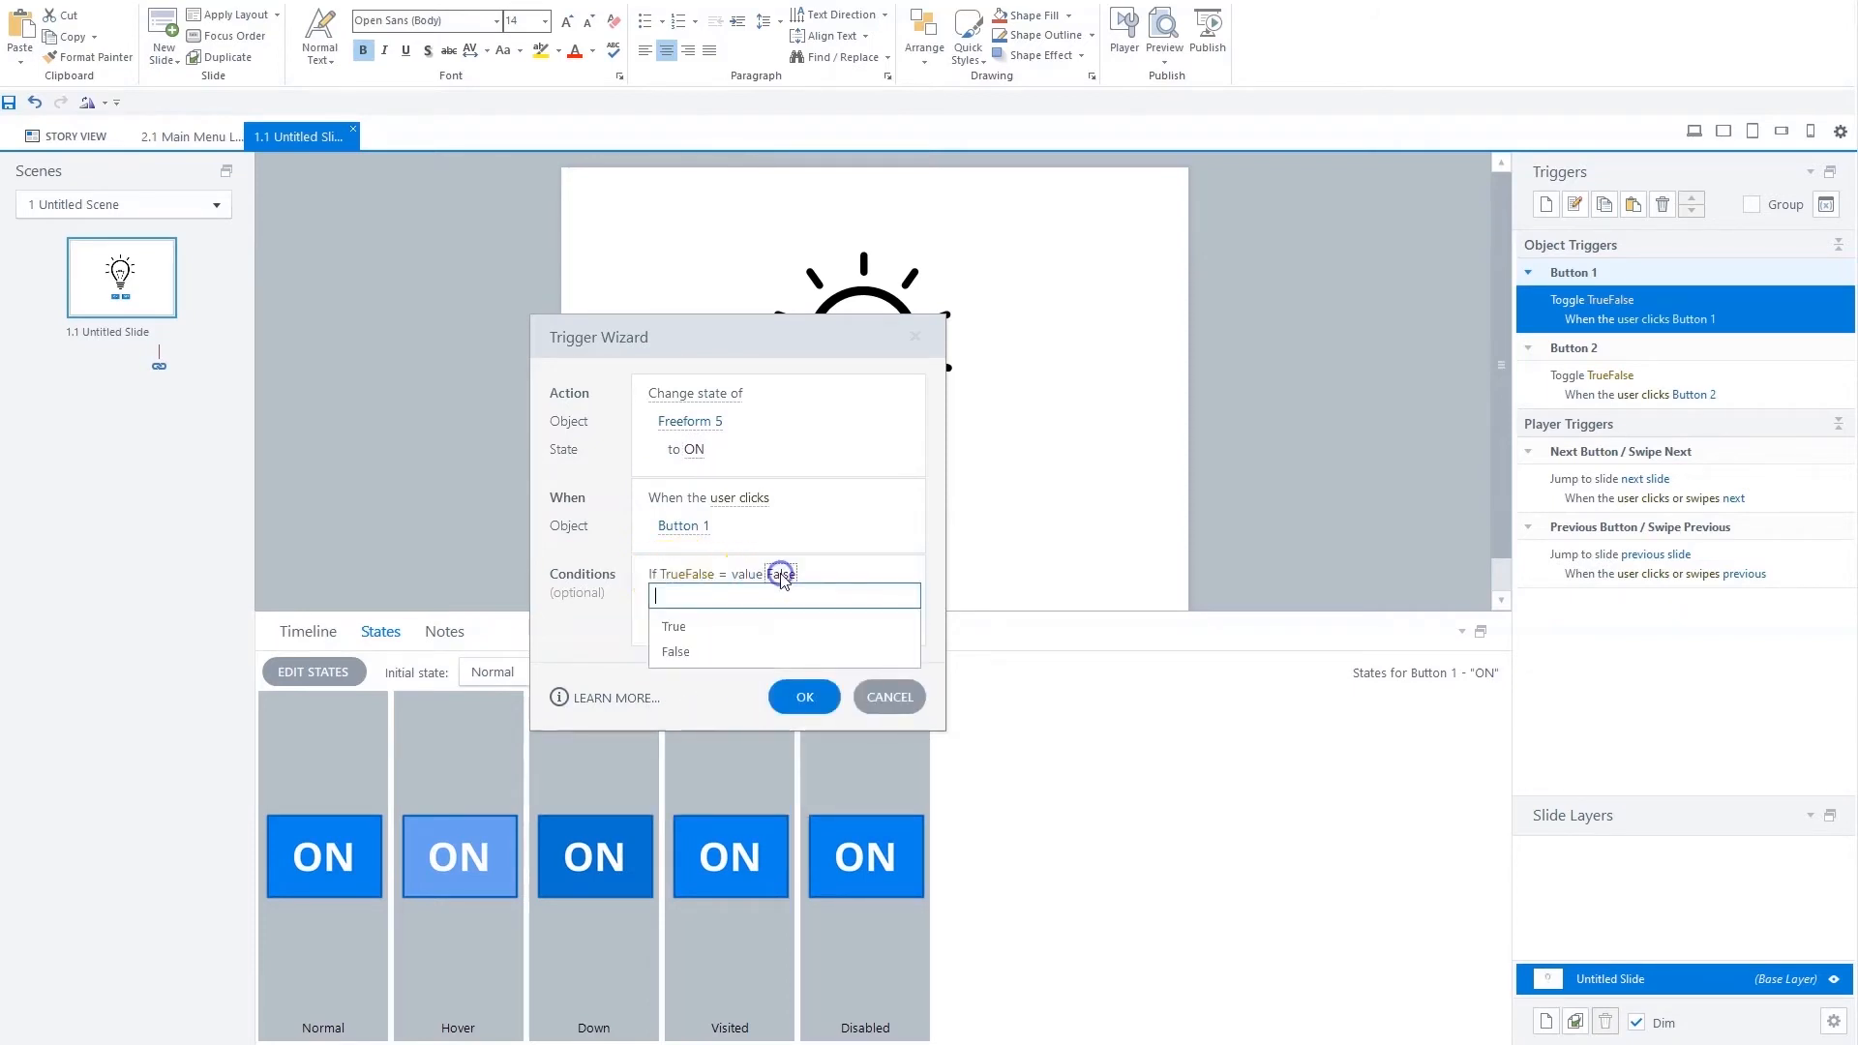
{"action": "left_click", "coordinate": [716, 630]}
{"action": "left_click", "coordinate": [804, 697]}
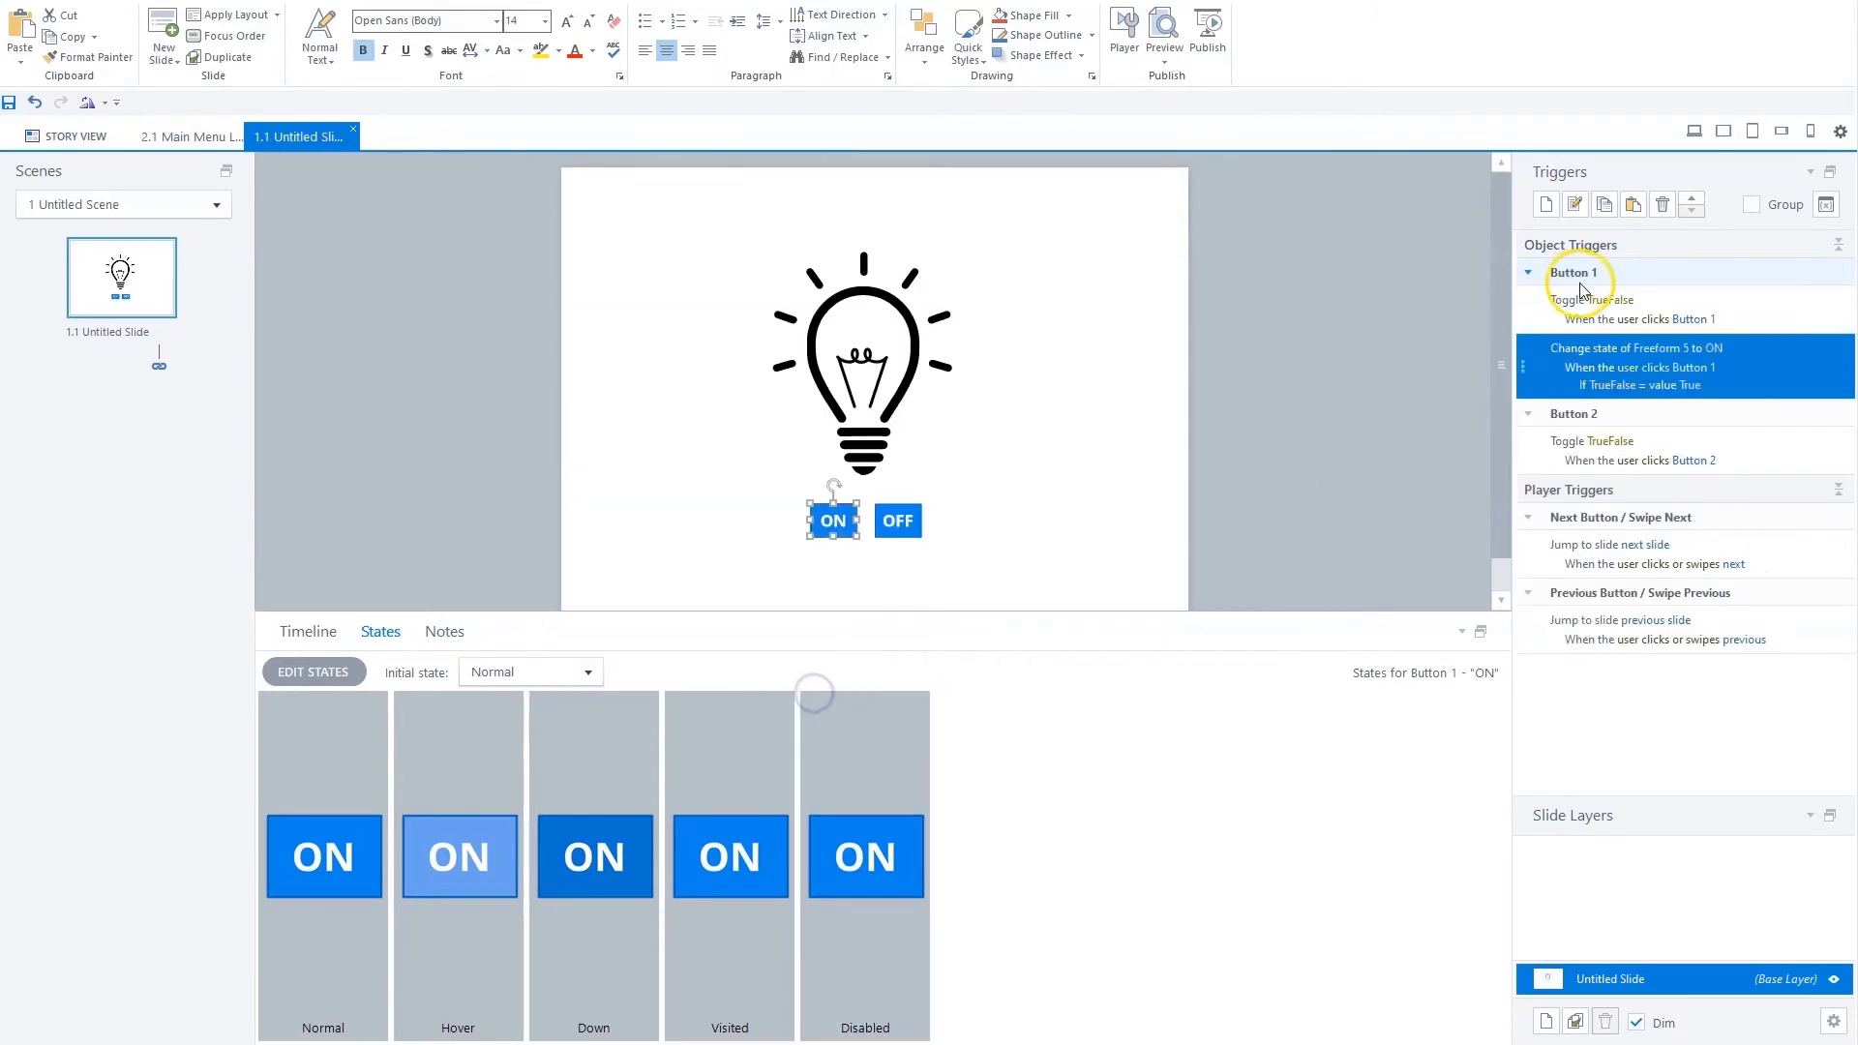
Copy the state-change trigger to the OFF button, setting Freeform 5 to Normal if TrueFalse = value False
{"action": "left_click", "coordinate": [899, 513]}
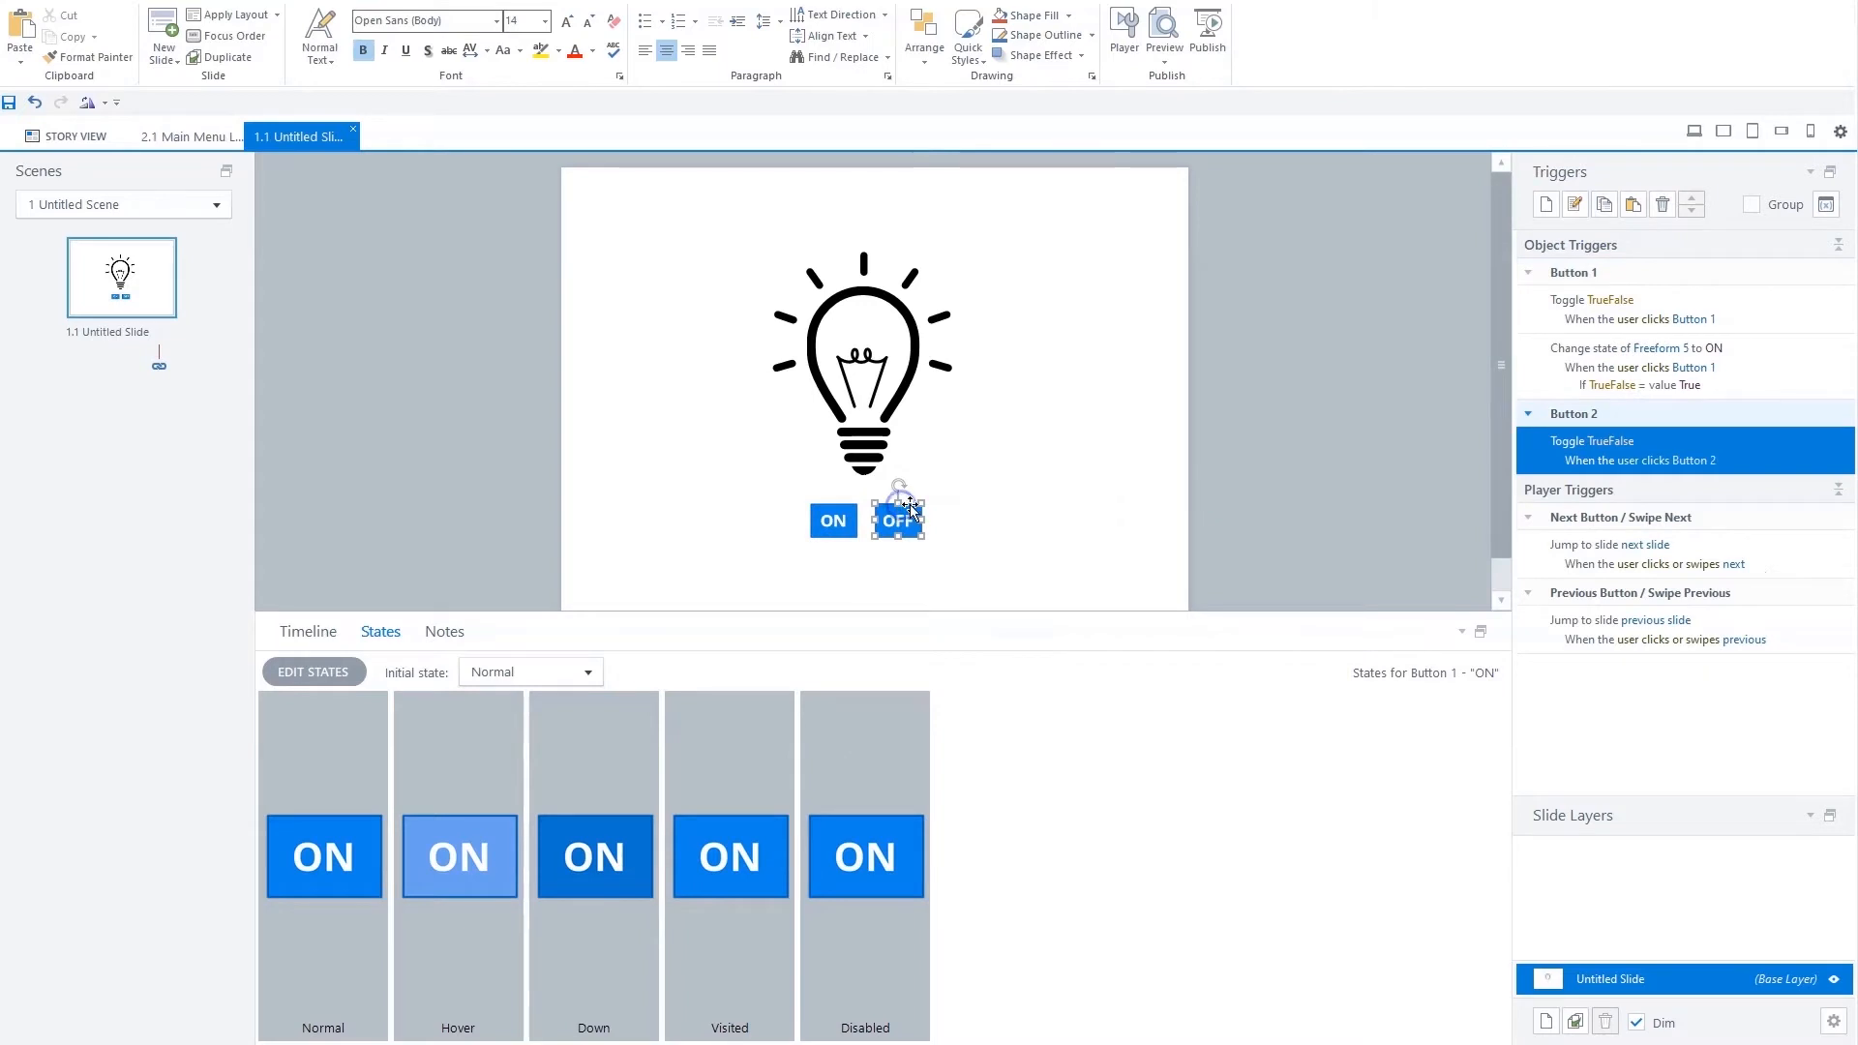
{"action": "left_click", "coordinate": [1634, 204]}
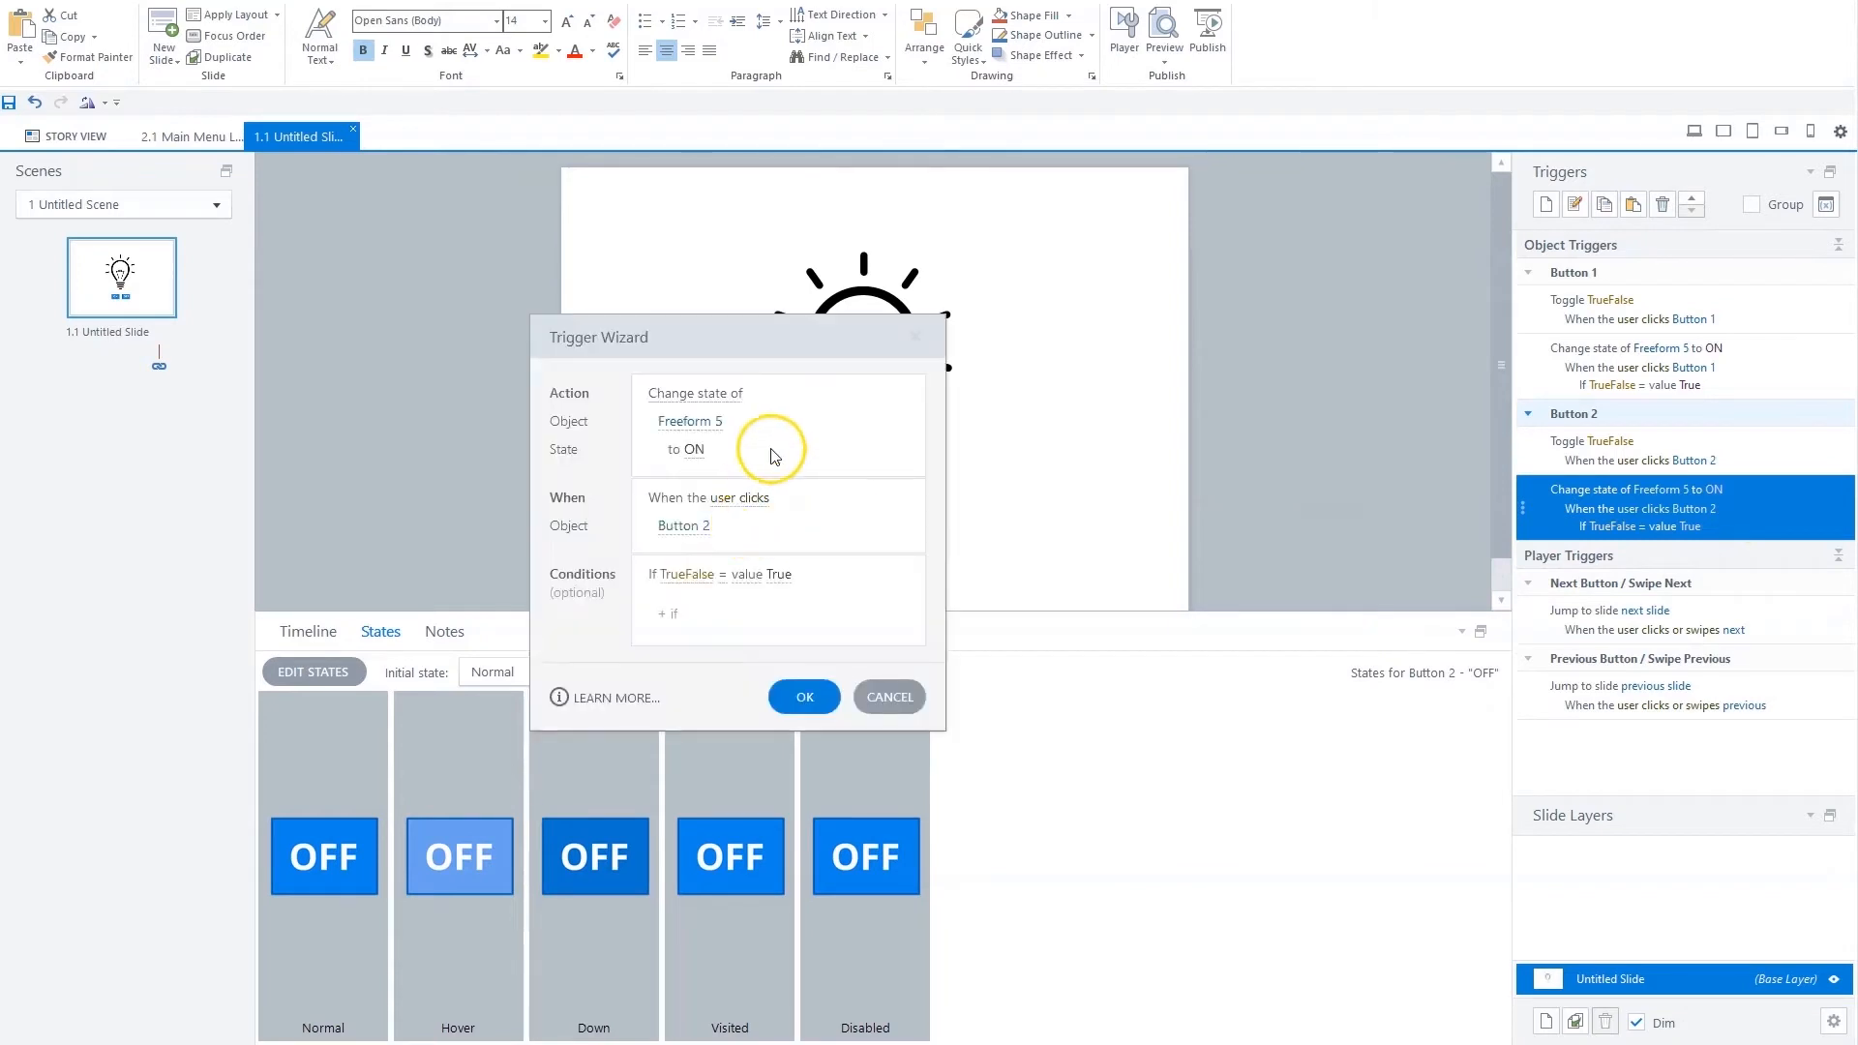
{"action": "left_click", "coordinate": [699, 450]}
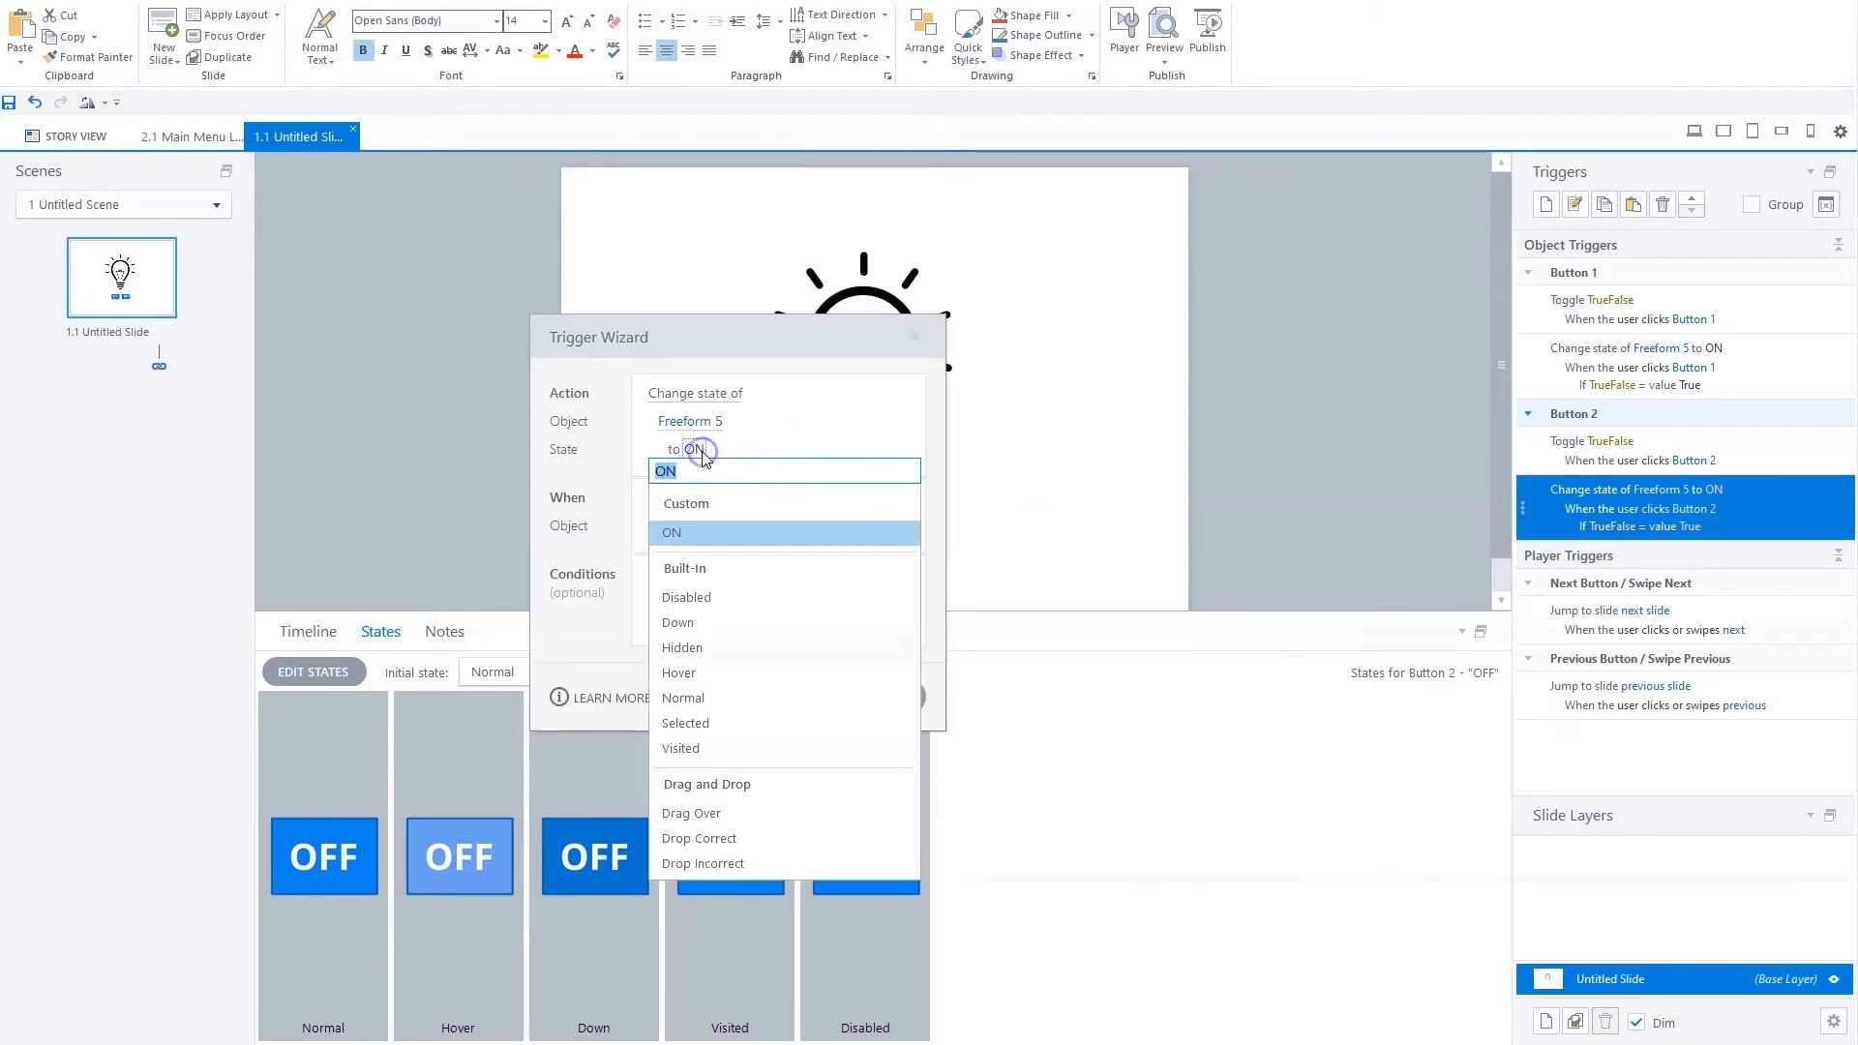
{"action": "left_click", "coordinate": [721, 696]}
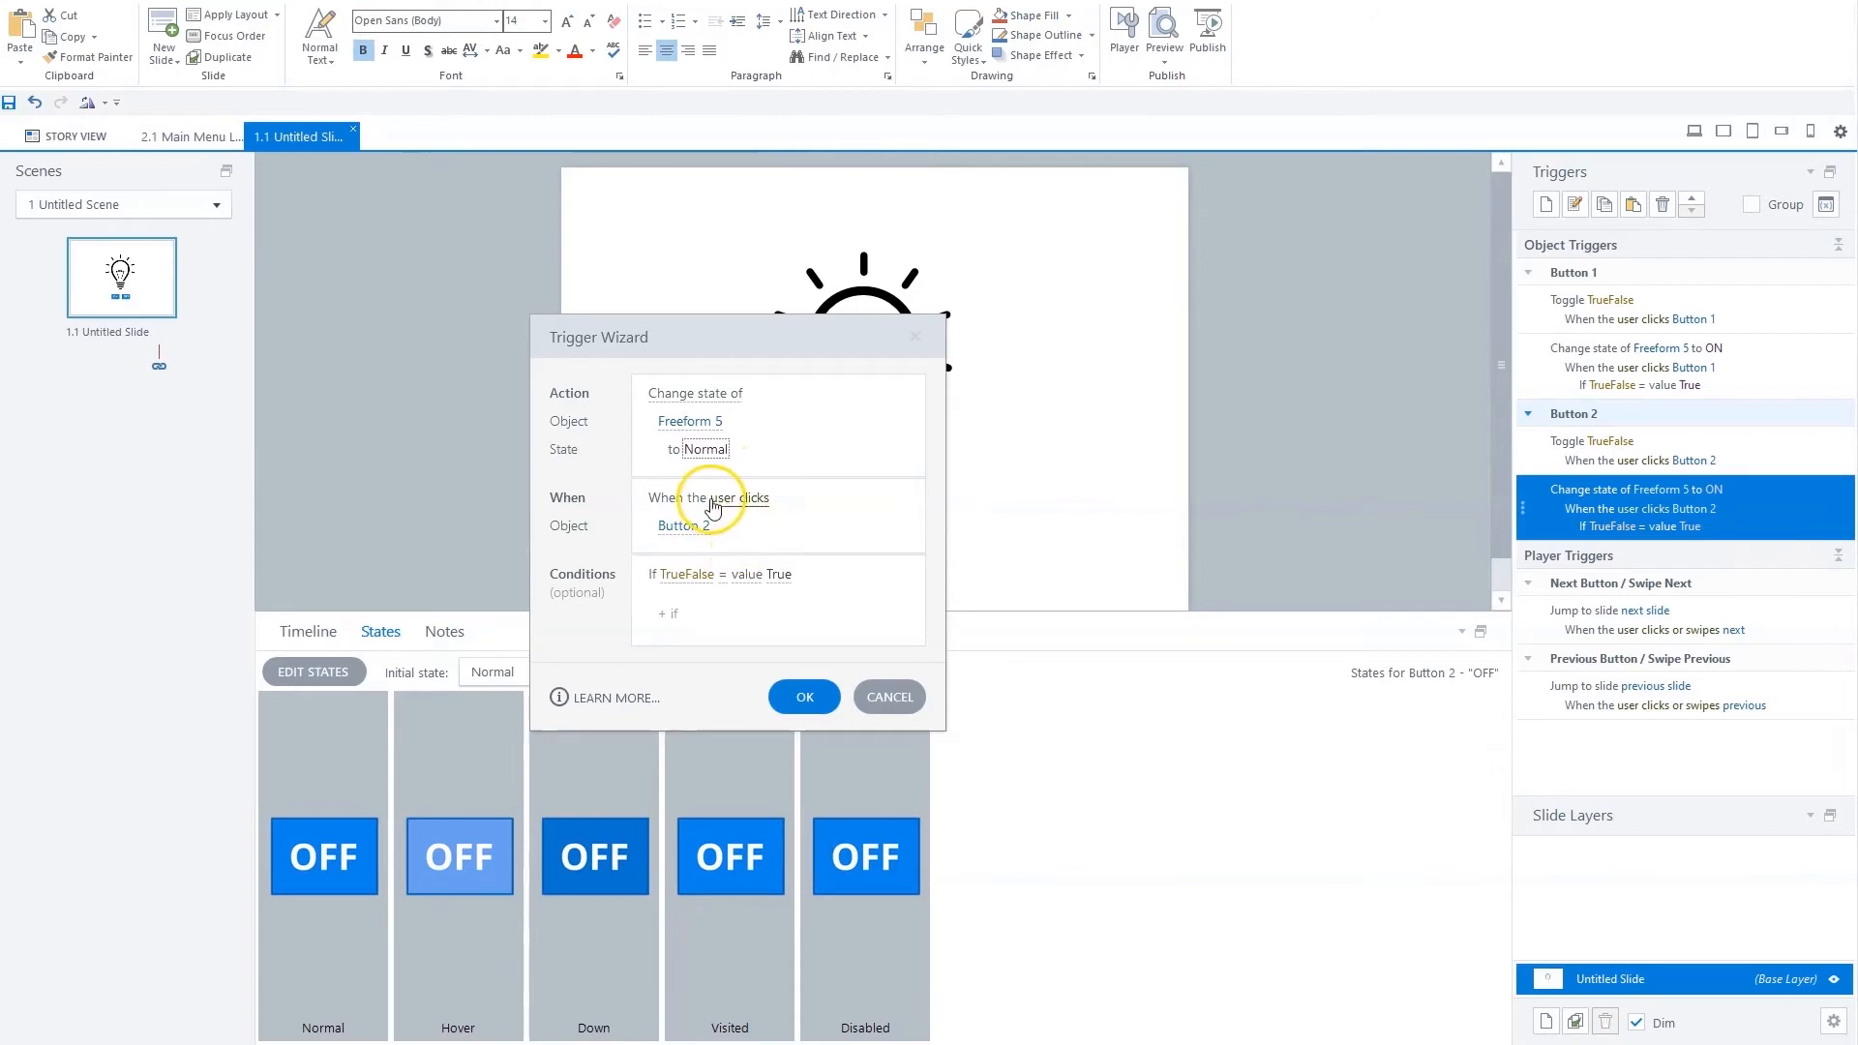
{"action": "left_click", "coordinate": [782, 575]}
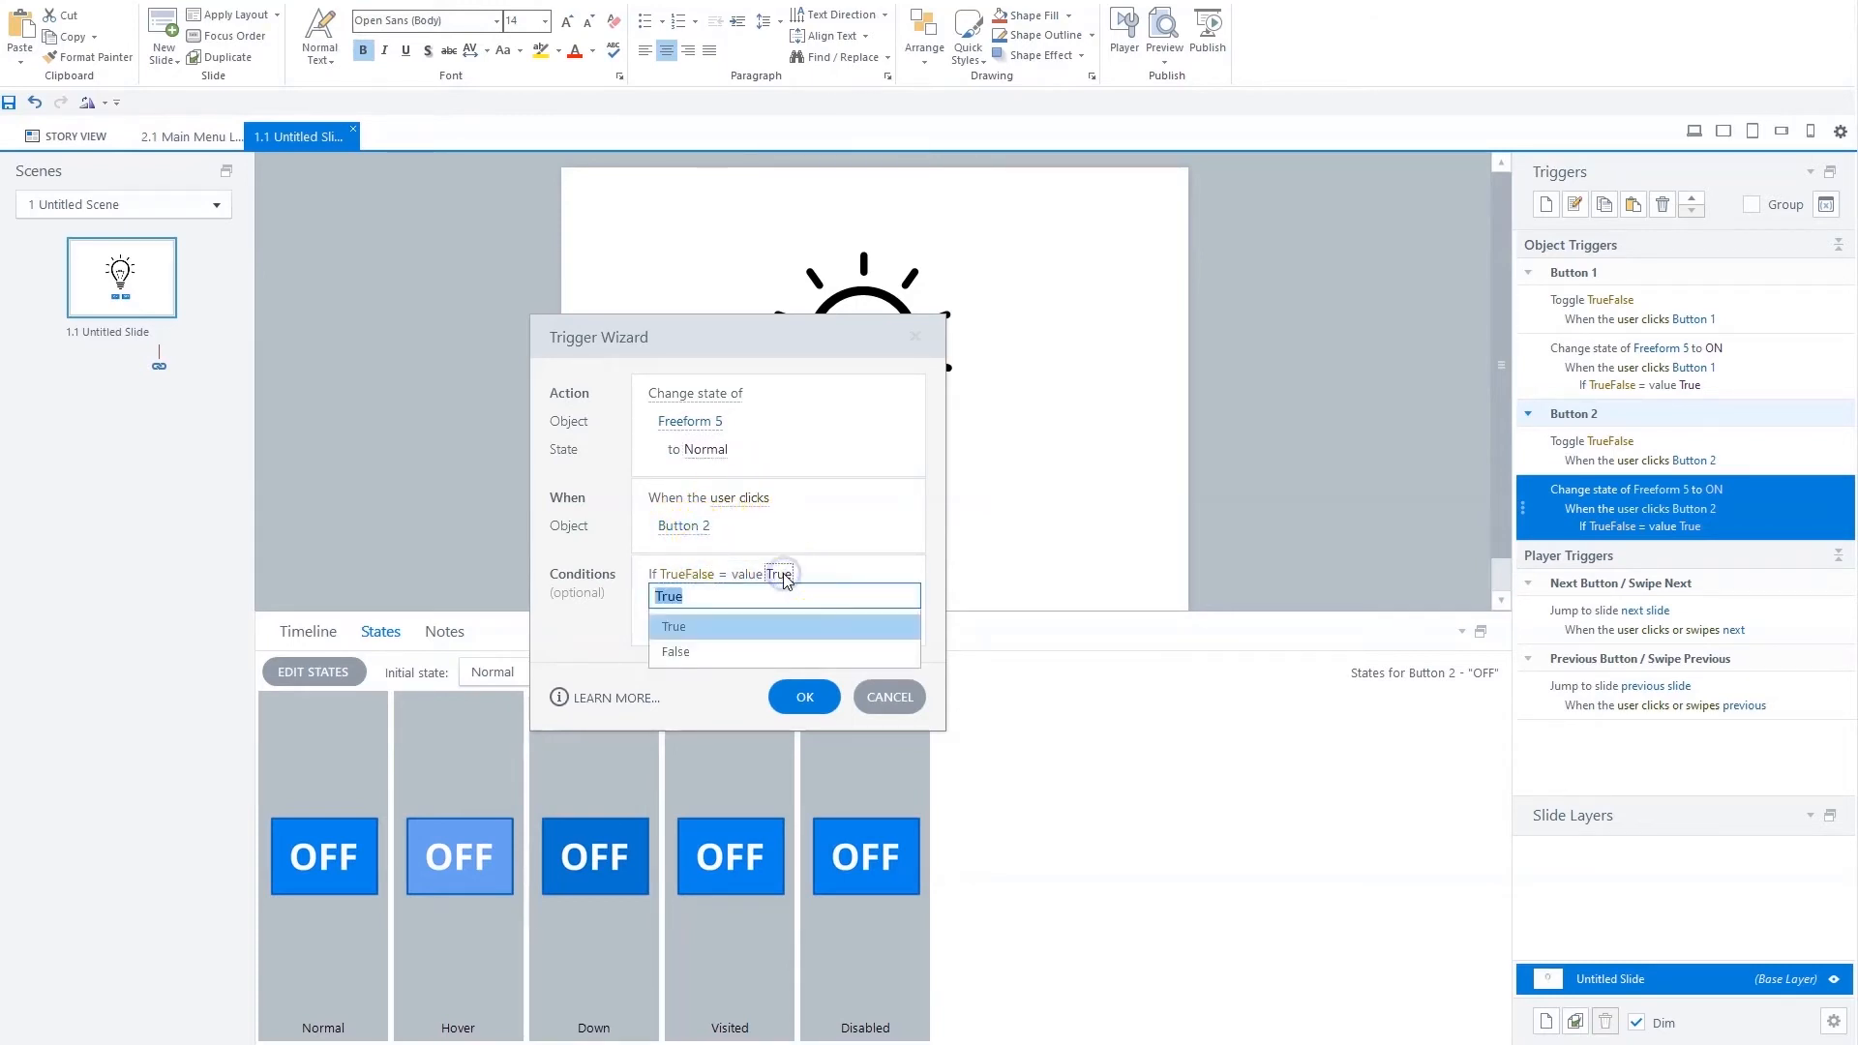
{"action": "left_click", "coordinate": [699, 651]}
{"action": "left_click", "coordinate": [804, 697]}
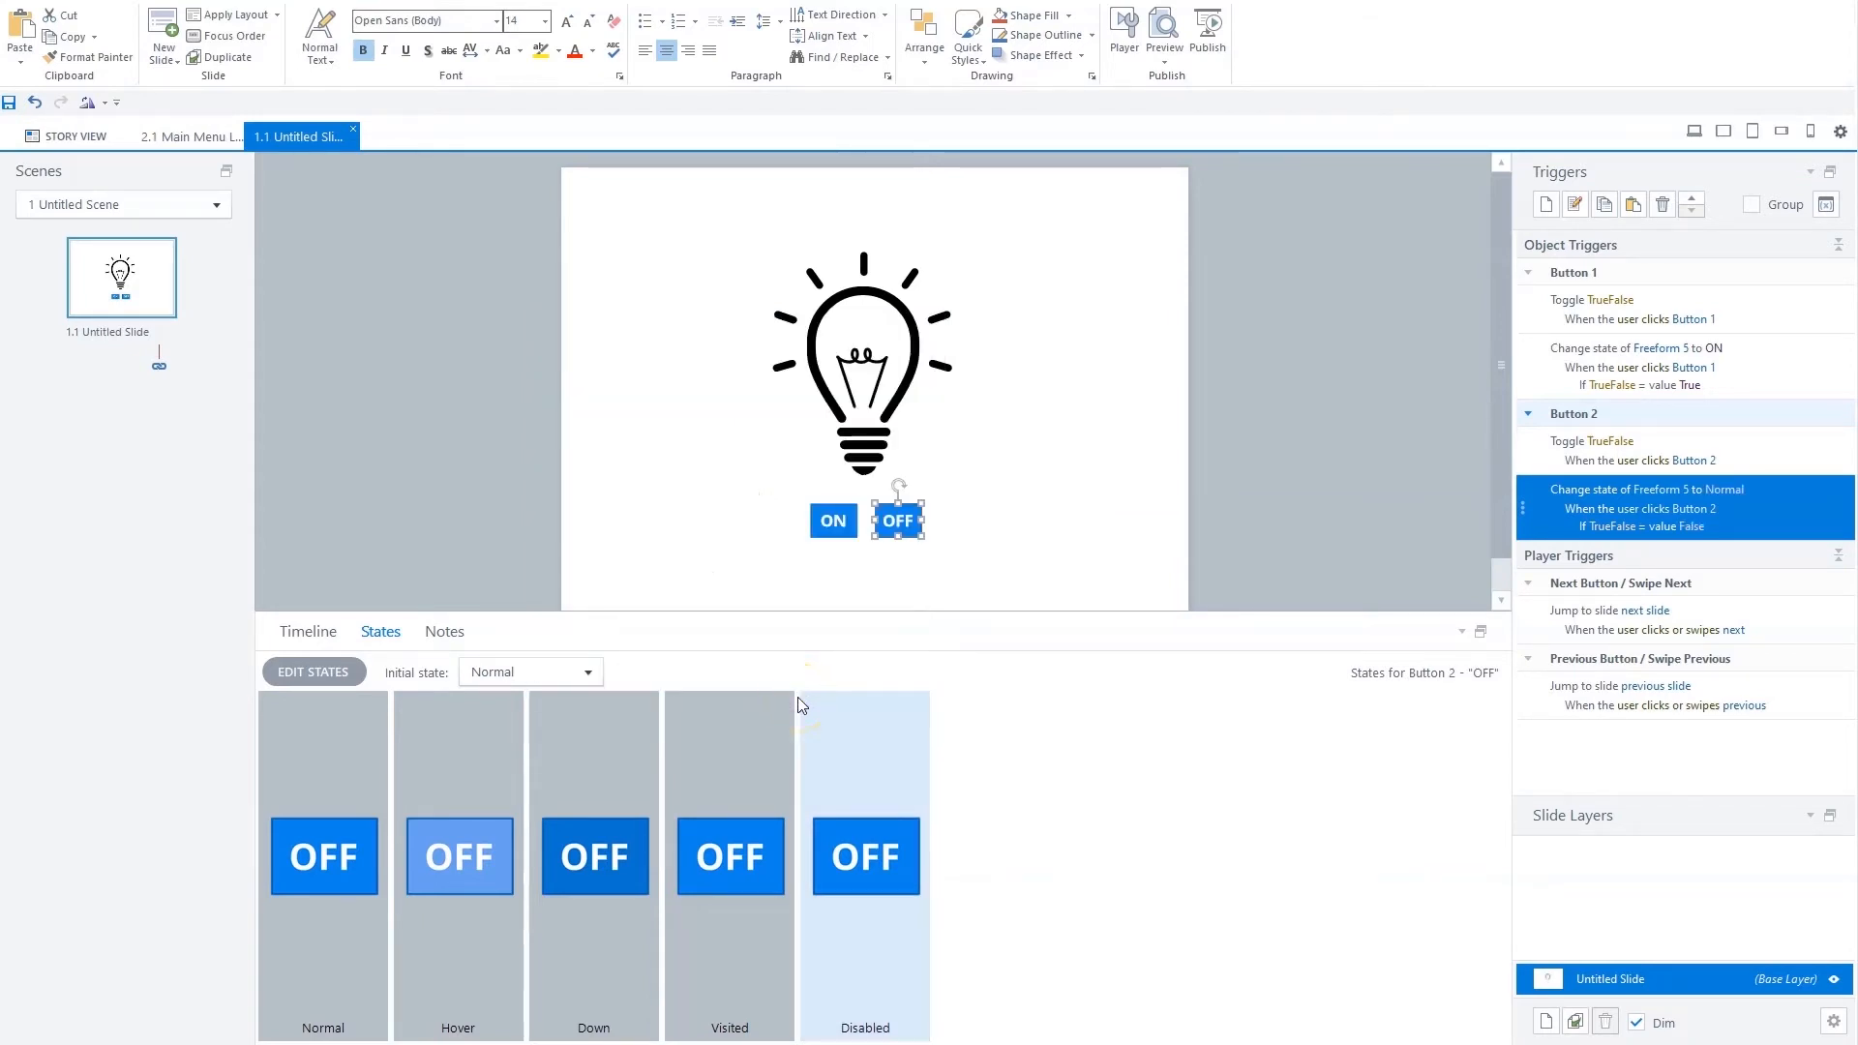
Preview the slide and test the light bulb's ON button
{"action": "key", "text": "F12"}
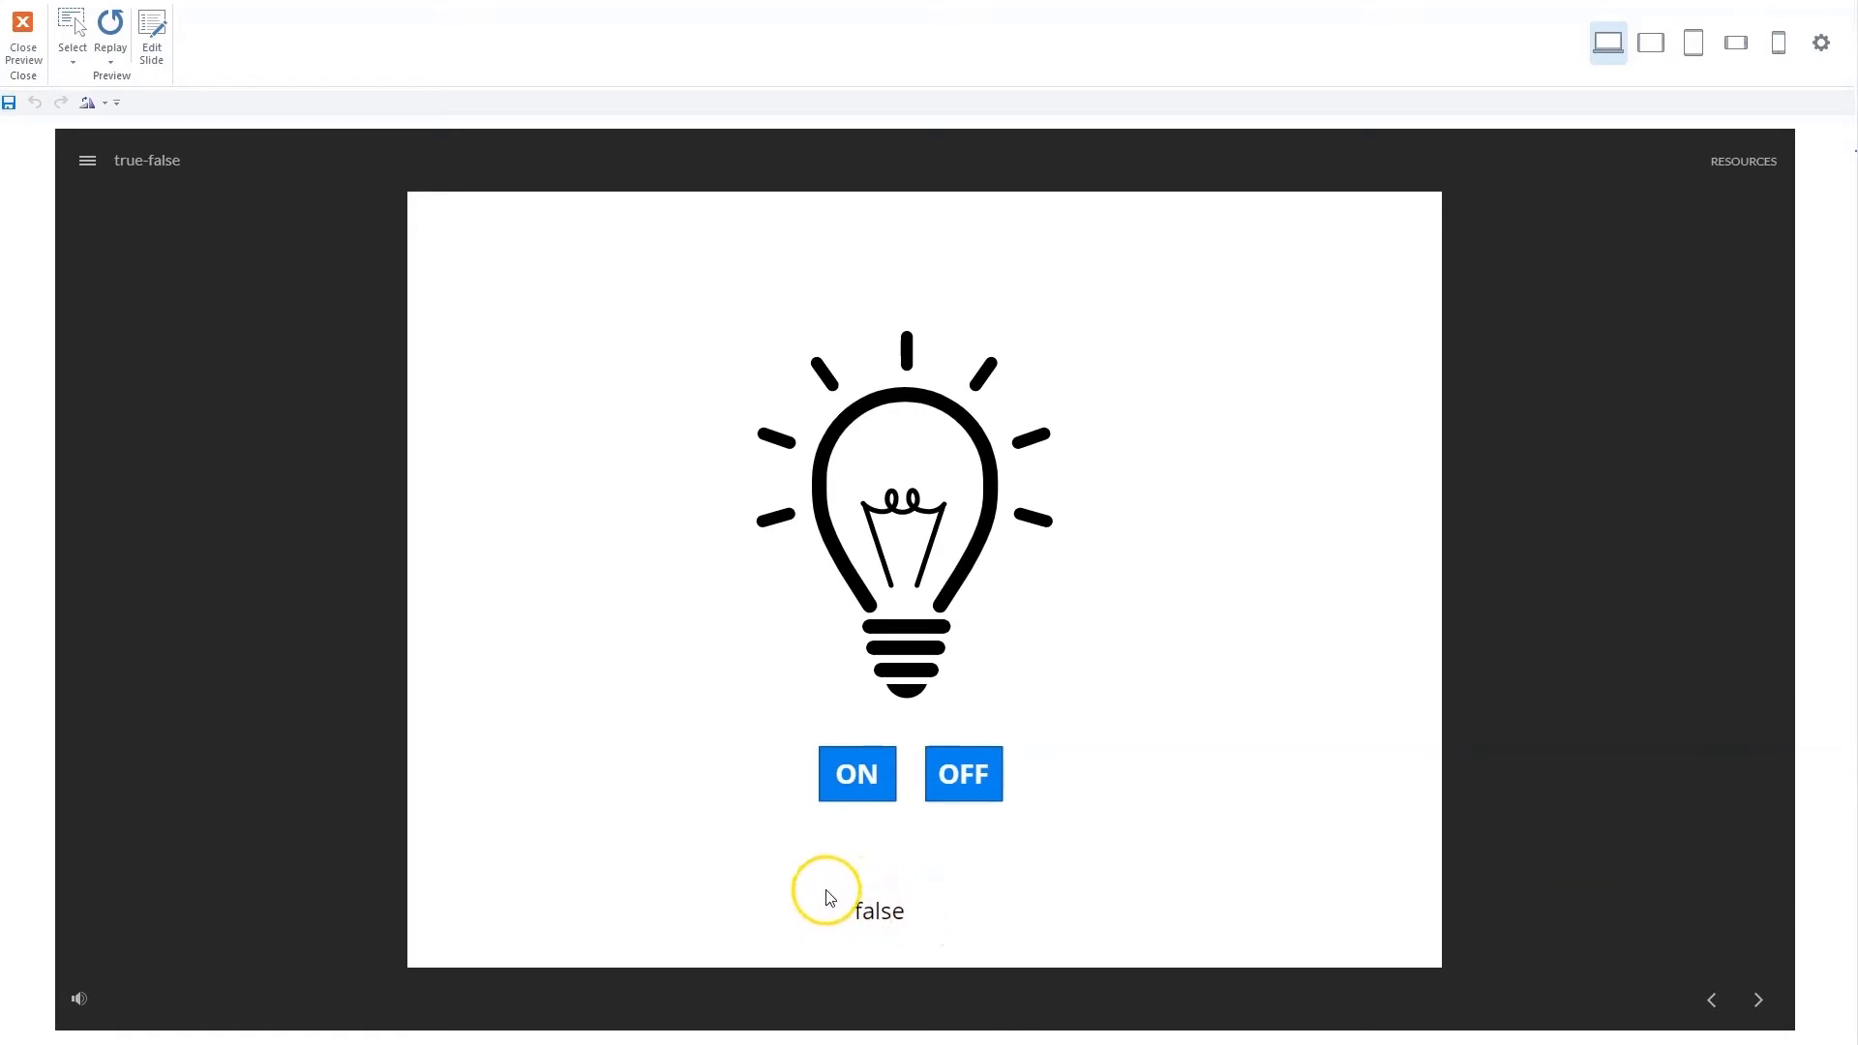
{"action": "left_click", "coordinate": [872, 769]}
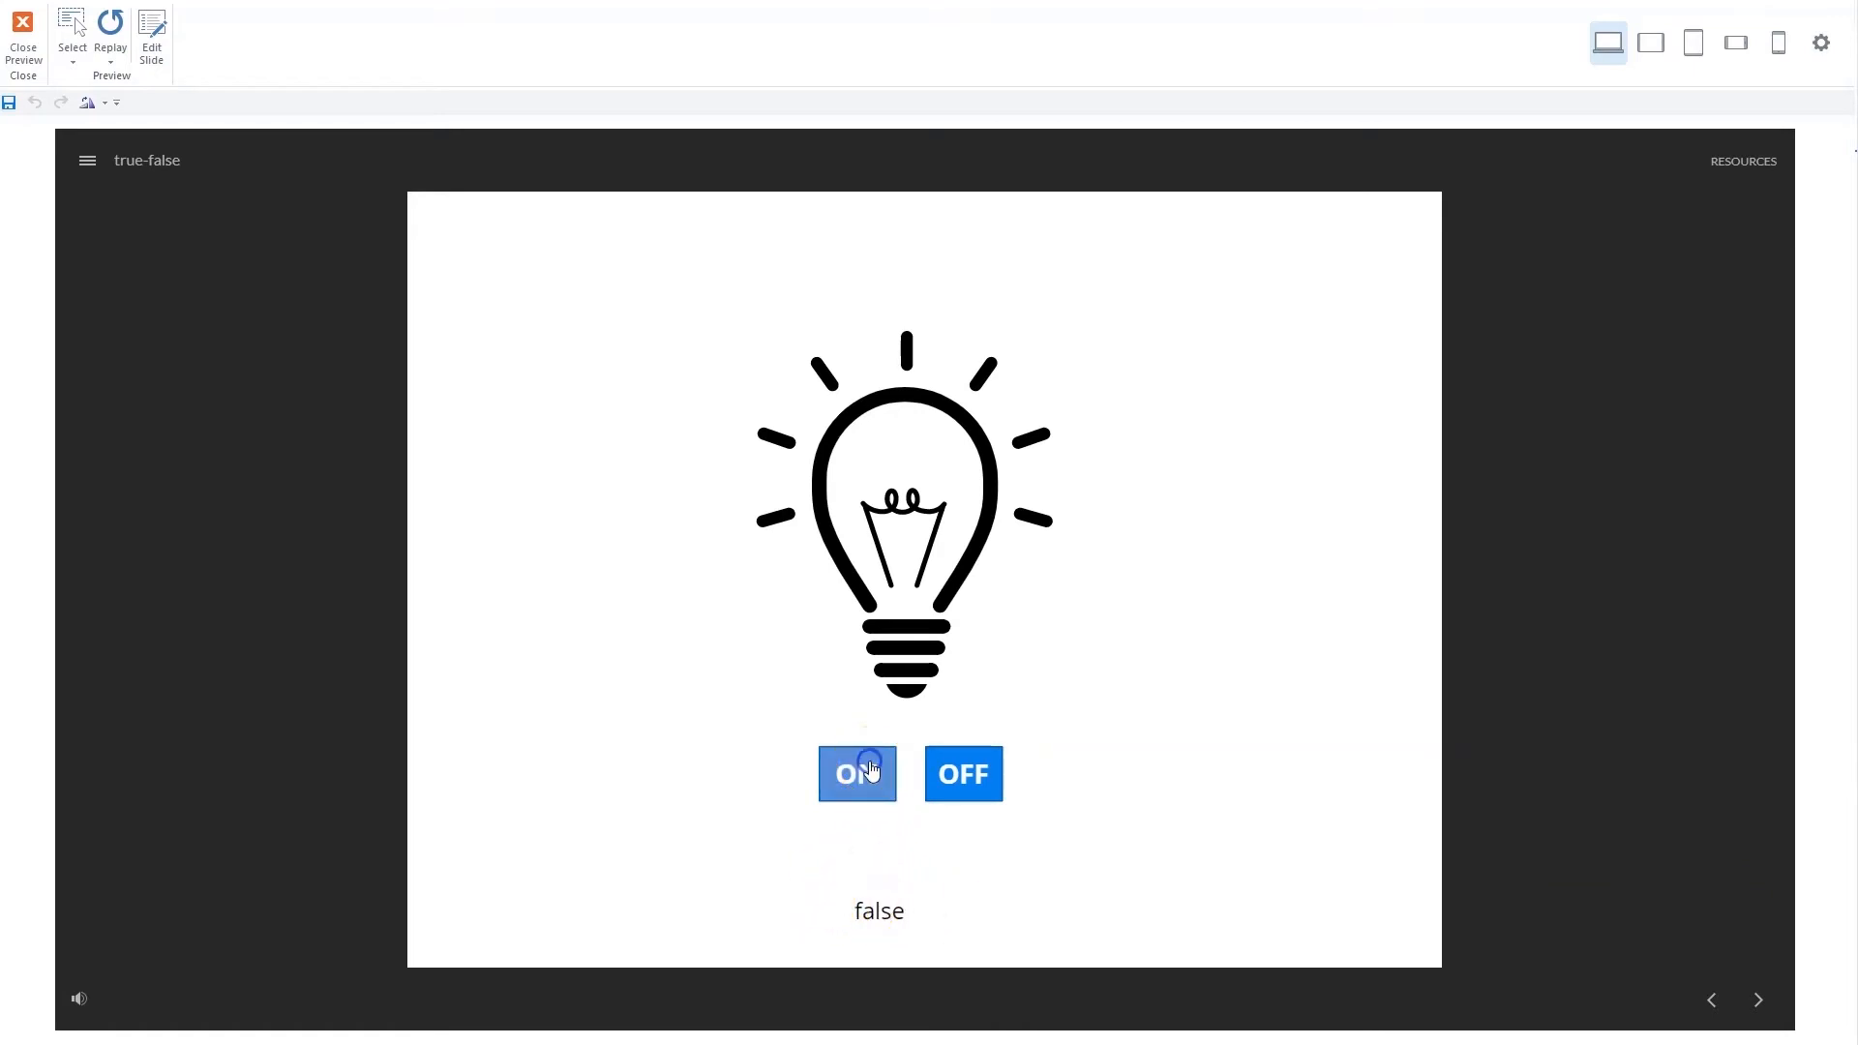